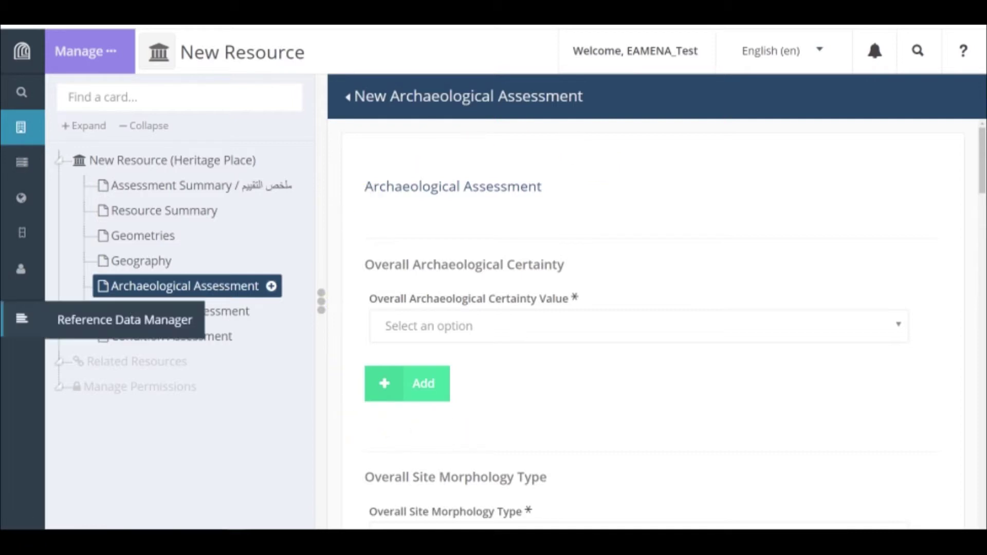
Add an Overall Archaeological Certainty Value of Definite to the new heritage place's Archaeological Assessment
scroll(578, 256, down, 2)
scroll(577, 256, up, 2)
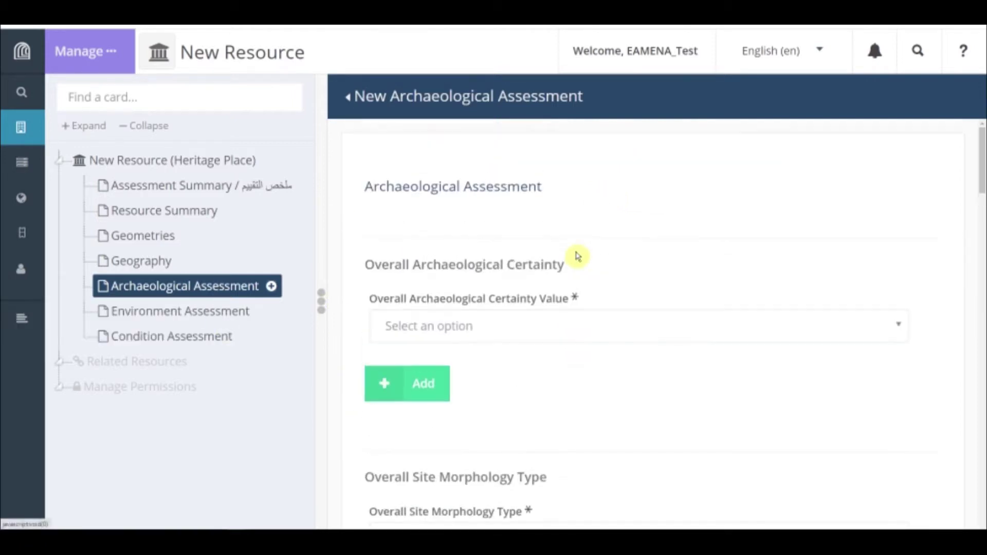
scroll(488, 360, down, 2)
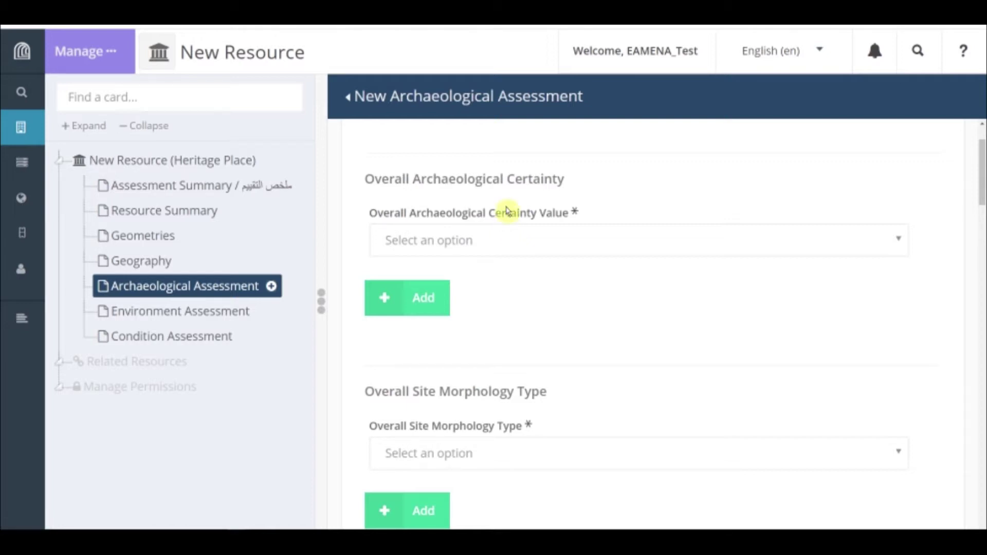
click(487, 247)
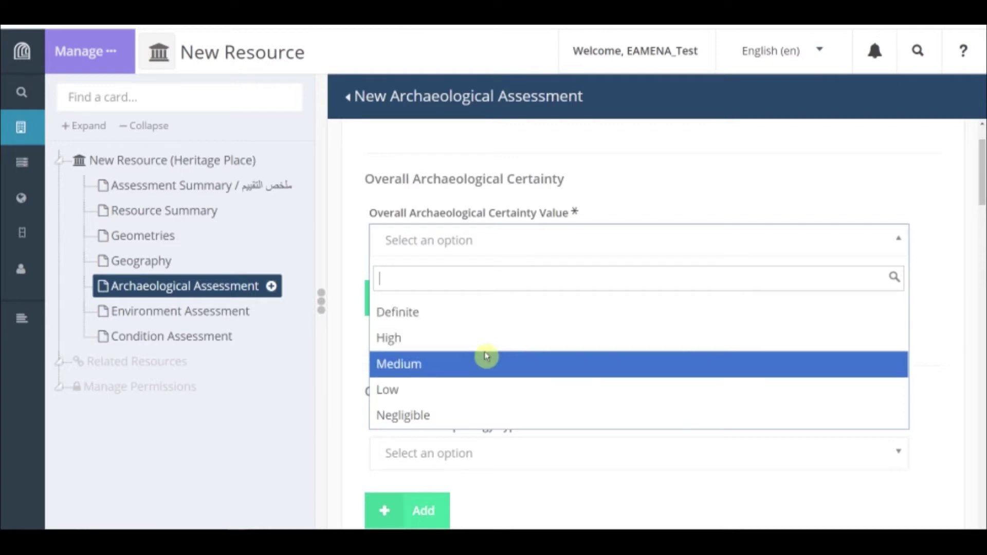
click(420, 324)
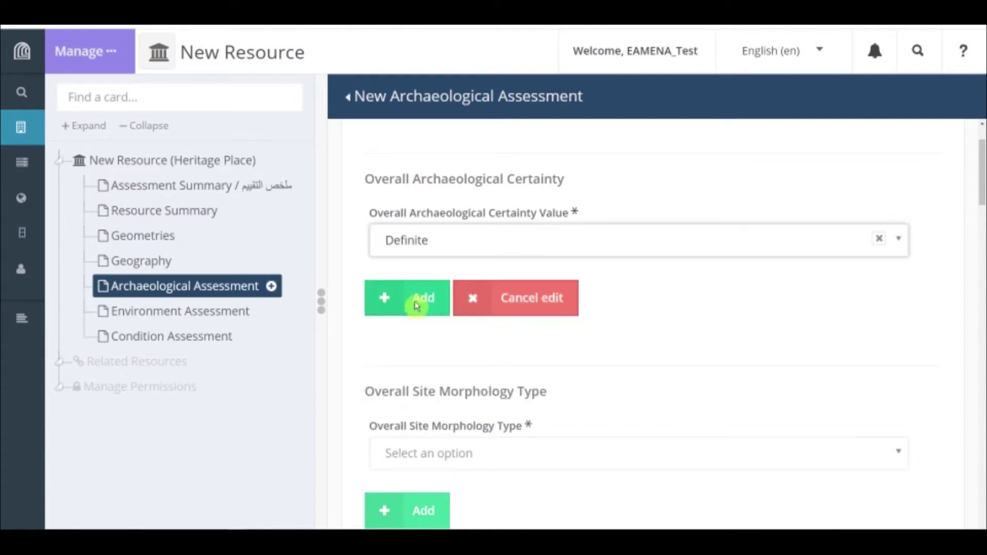
click(416, 305)
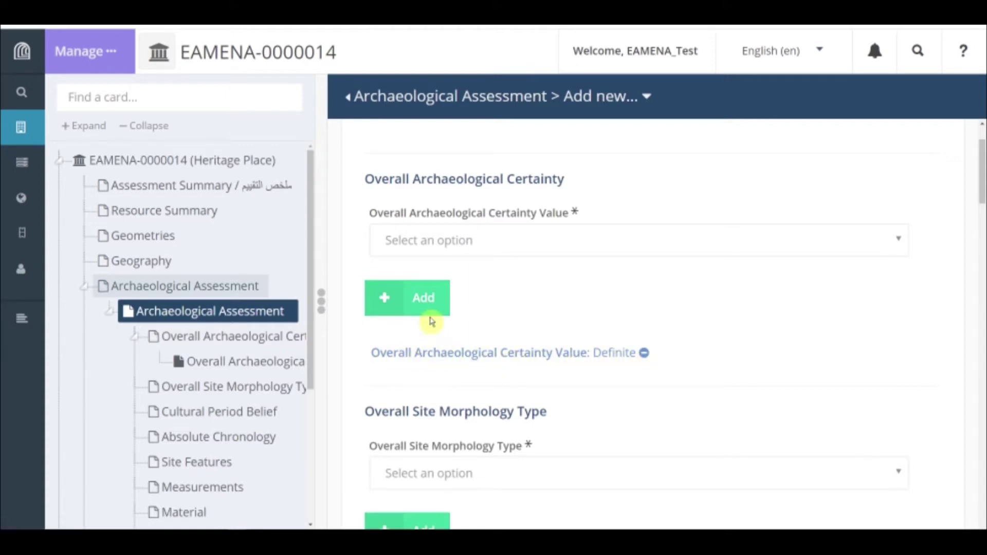
Add Positive/Built Feature as the Overall Site Morphology Type
drag(323, 308, 540, 324)
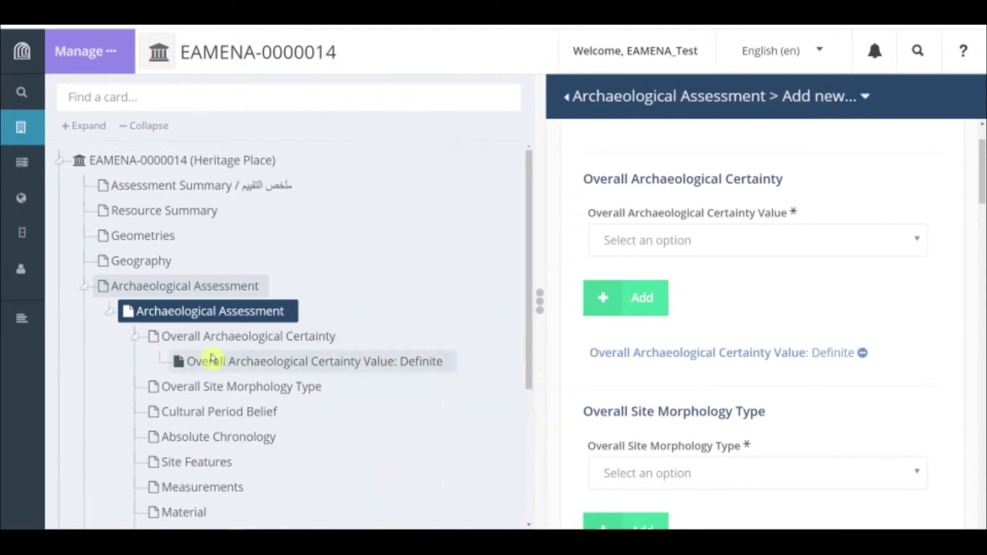
drag(538, 308, 341, 314)
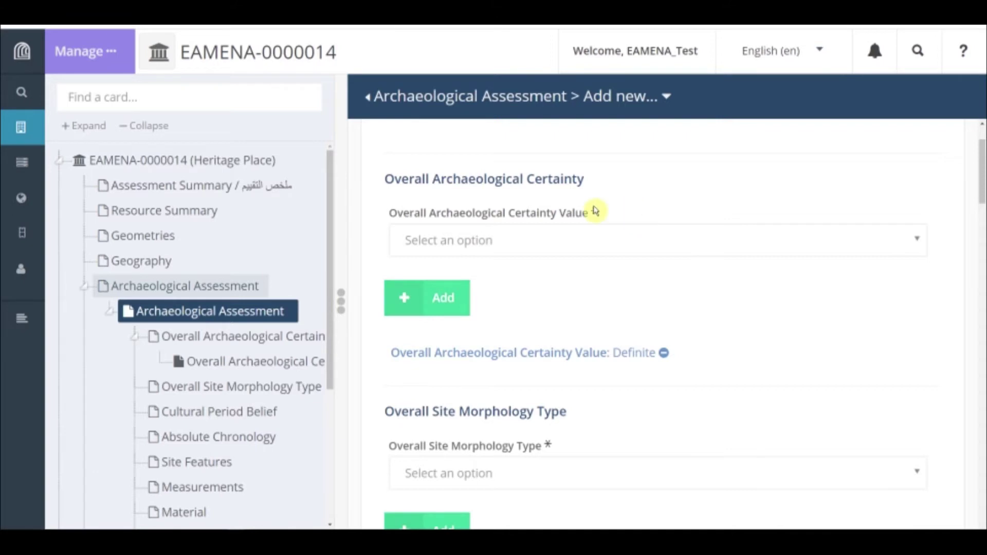
scroll(591, 254, down, 3)
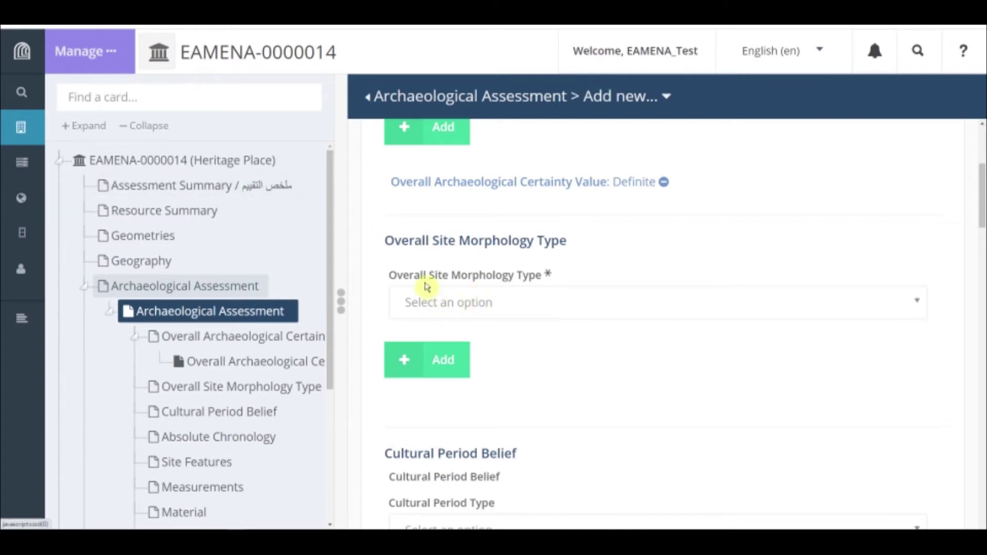
click(523, 313)
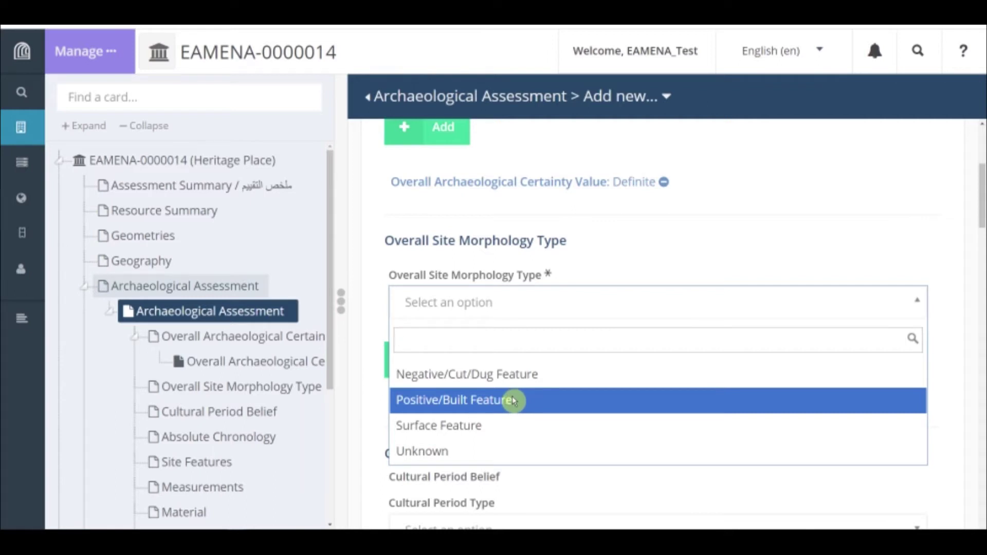
click(468, 406)
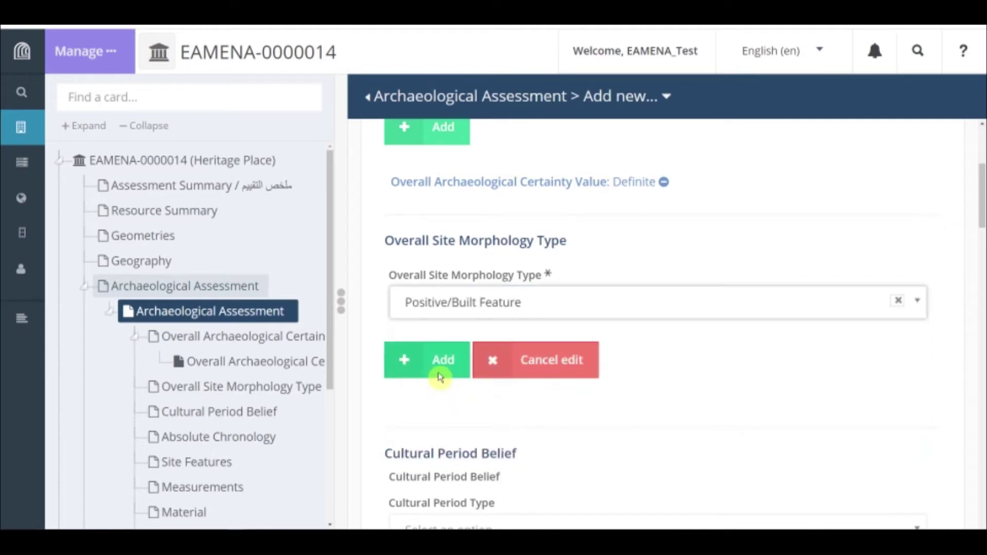
click(440, 377)
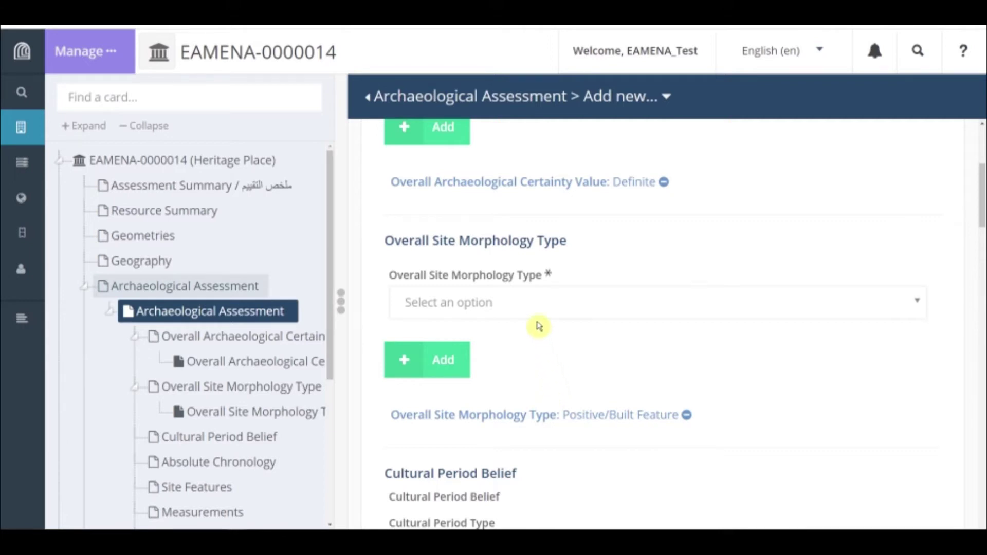
click(436, 309)
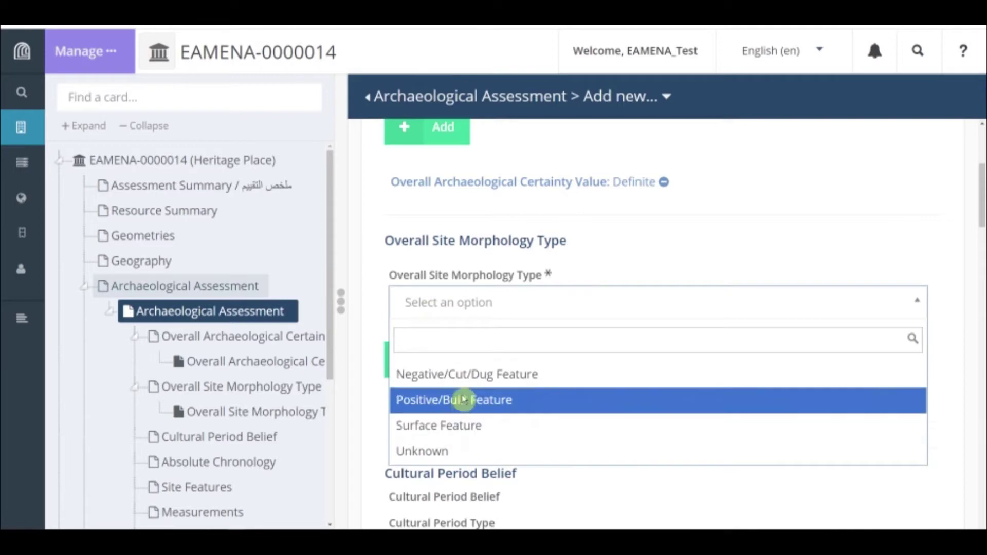
click(465, 400)
click(618, 263)
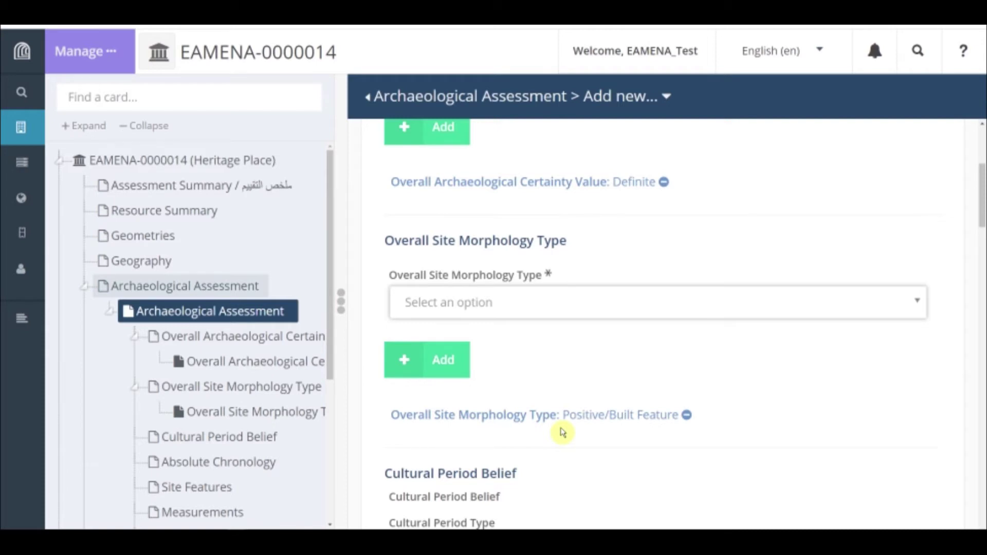
Browse the available Cultural Period Type options in the Cultural Period Belief section
scroll(564, 380, down, 5)
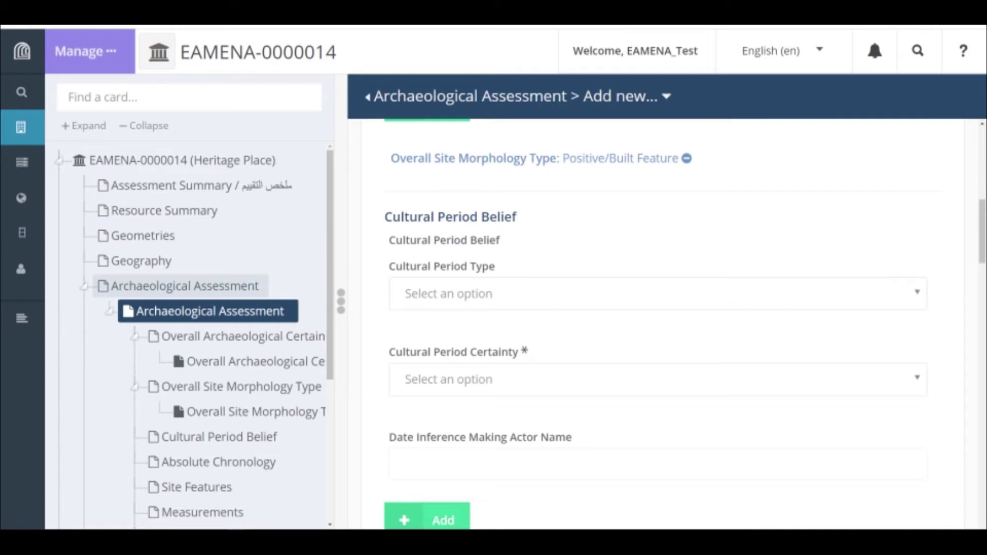
click(578, 290)
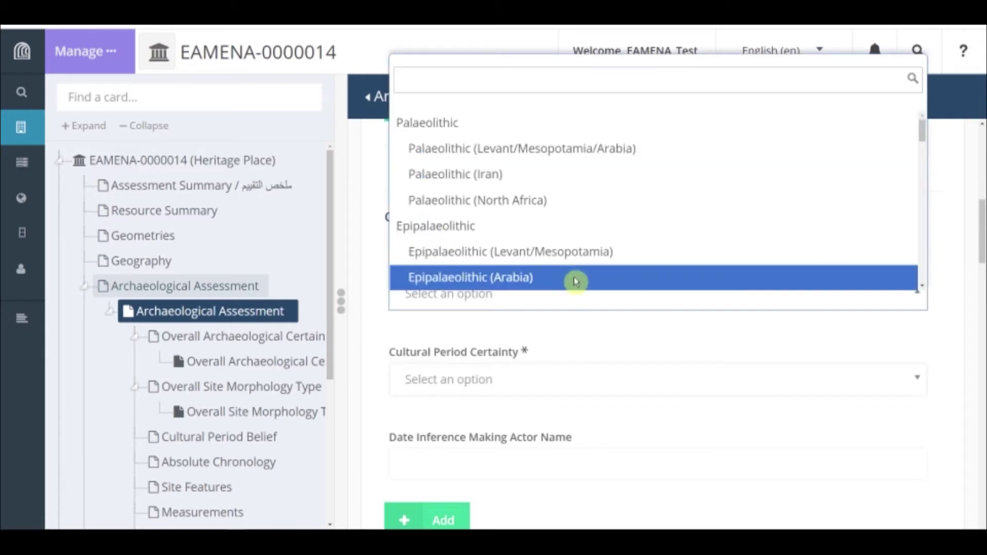
click(570, 199)
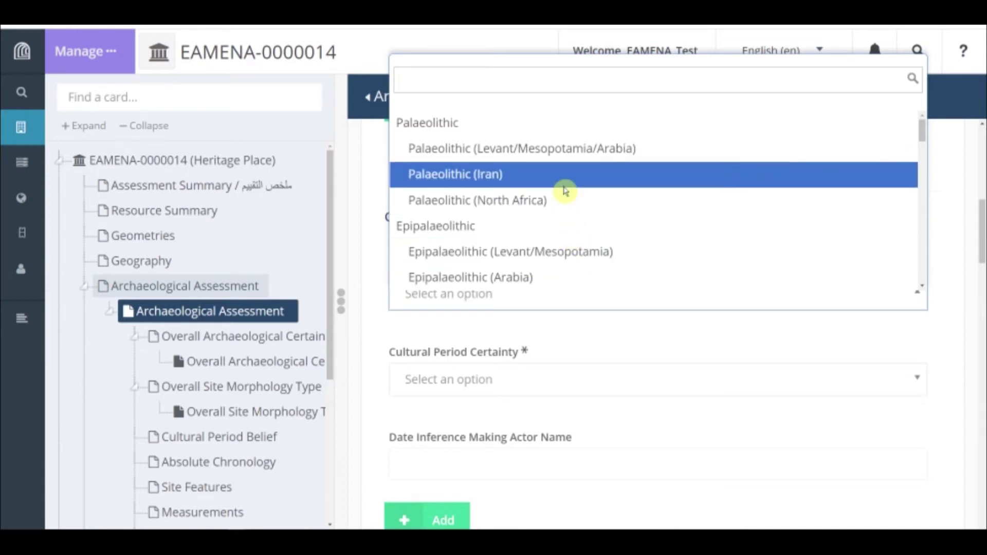
click(564, 175)
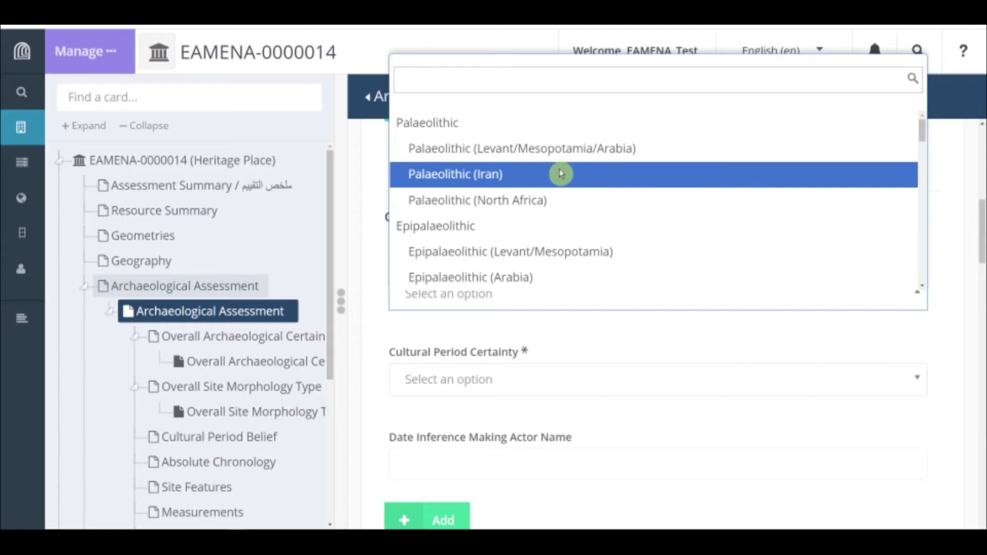
scroll(560, 227, down, 3)
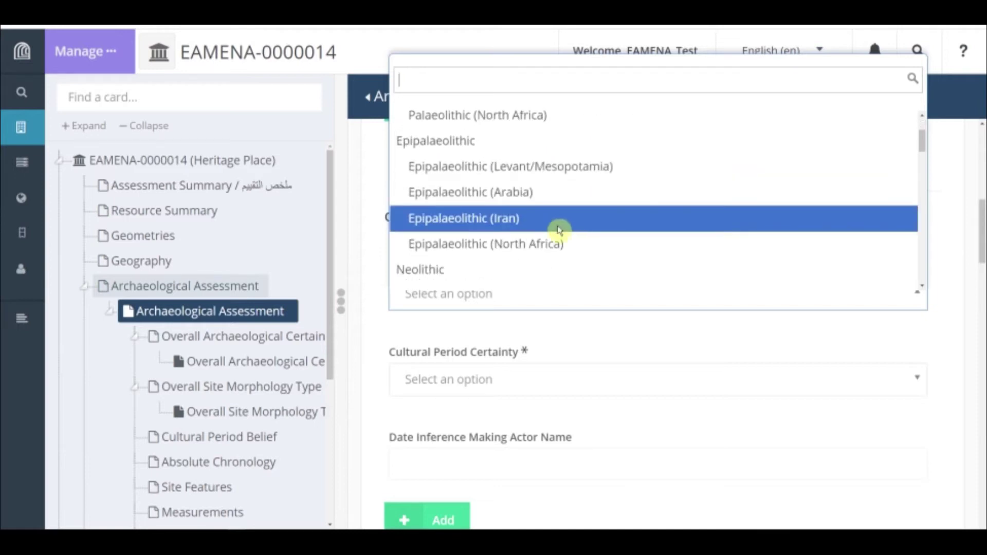
scroll(569, 247, down, 3)
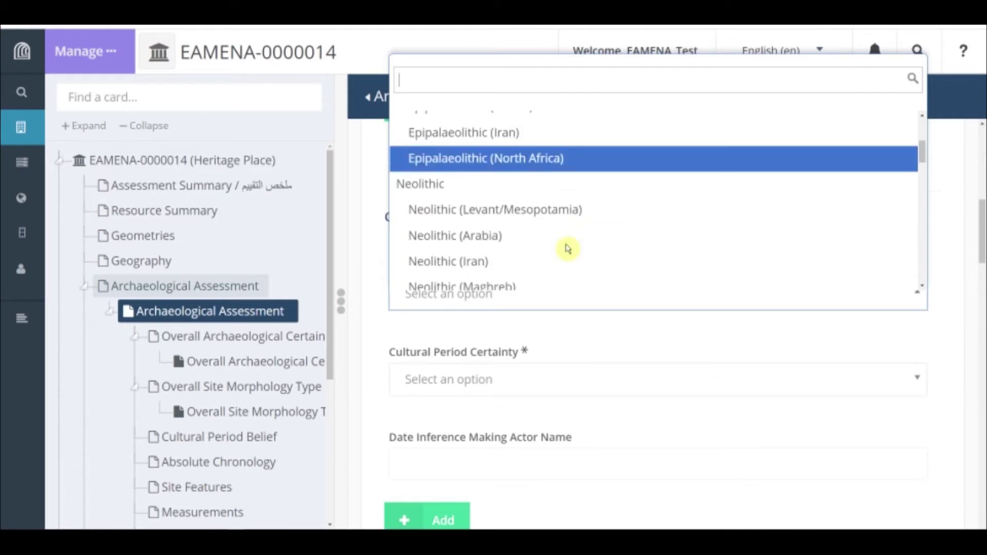
scroll(568, 249, down, 9)
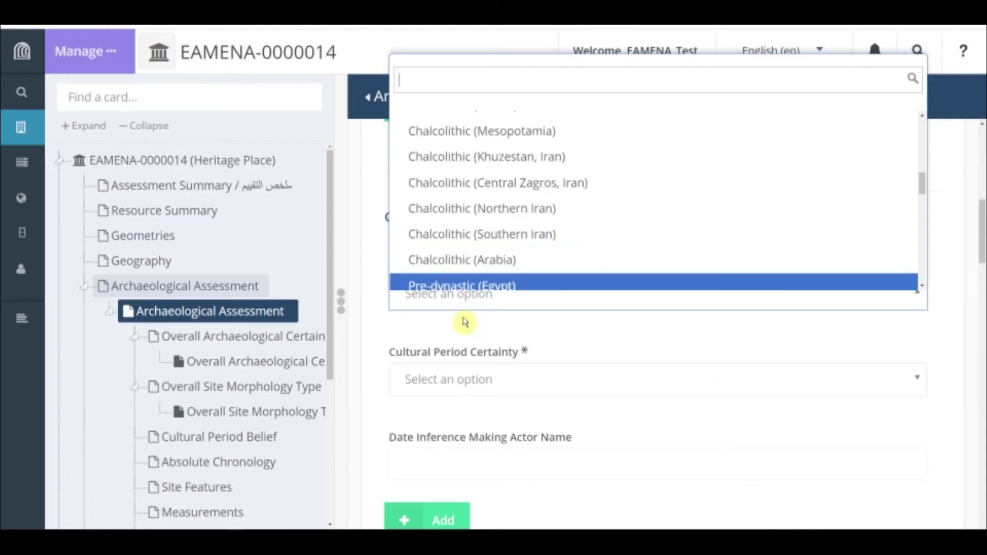
click(462, 301)
Add a Cultural Period Belief with type Contemporary Islamic (MENA) and certainty Possible
click(432, 302)
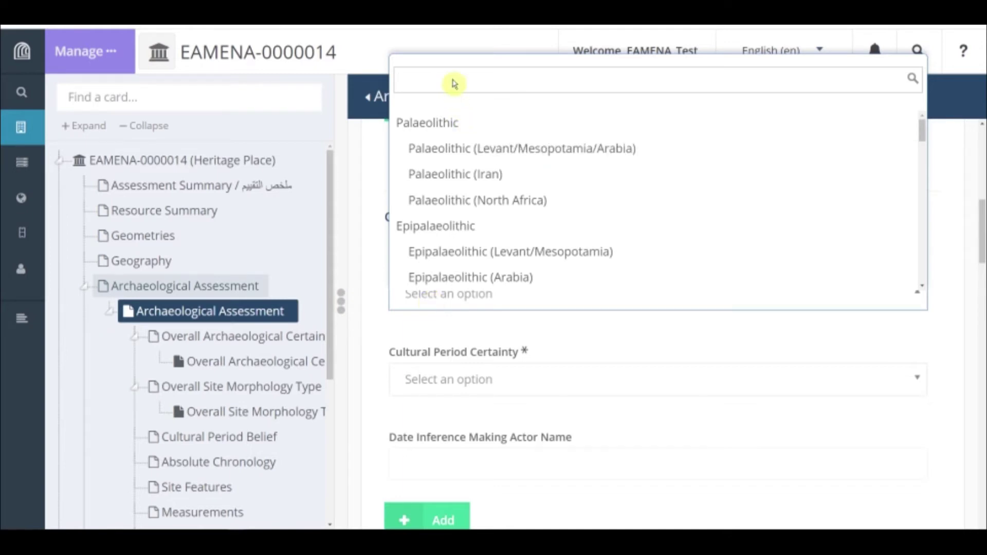
text(cont)
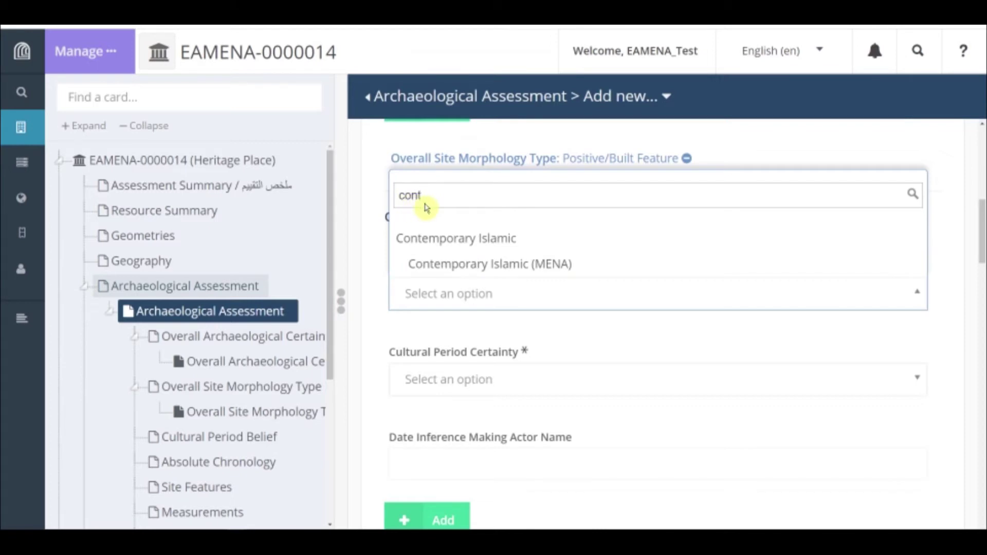
click(456, 264)
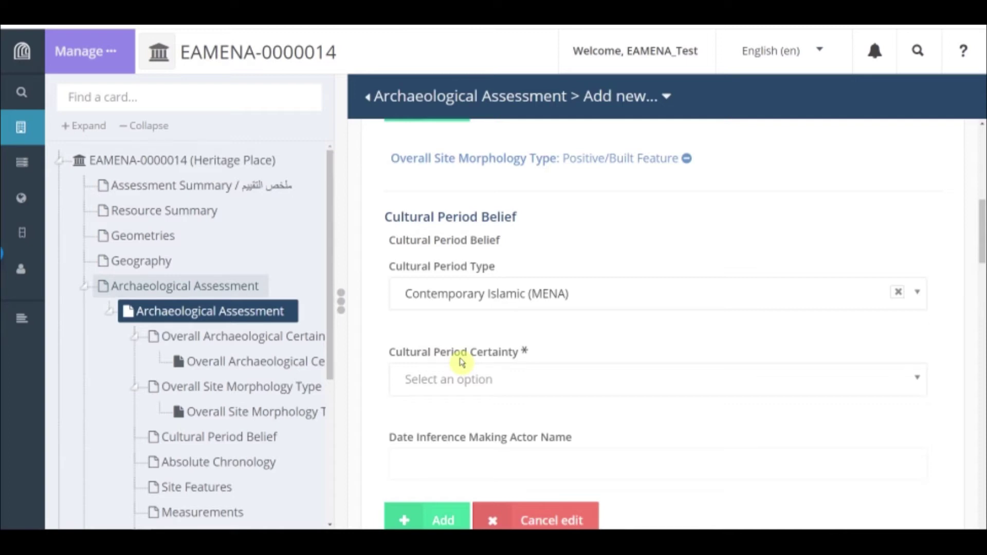
click(488, 391)
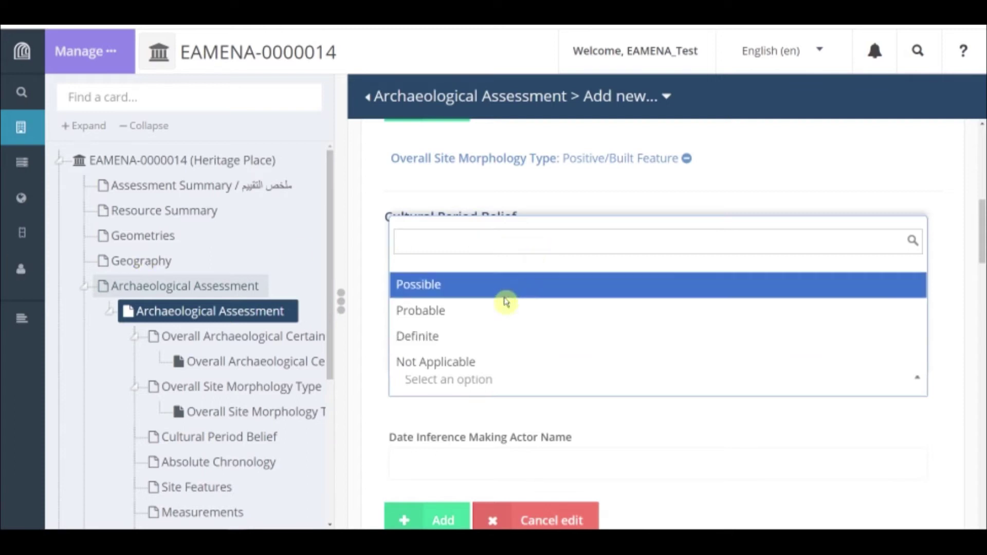
click(450, 295)
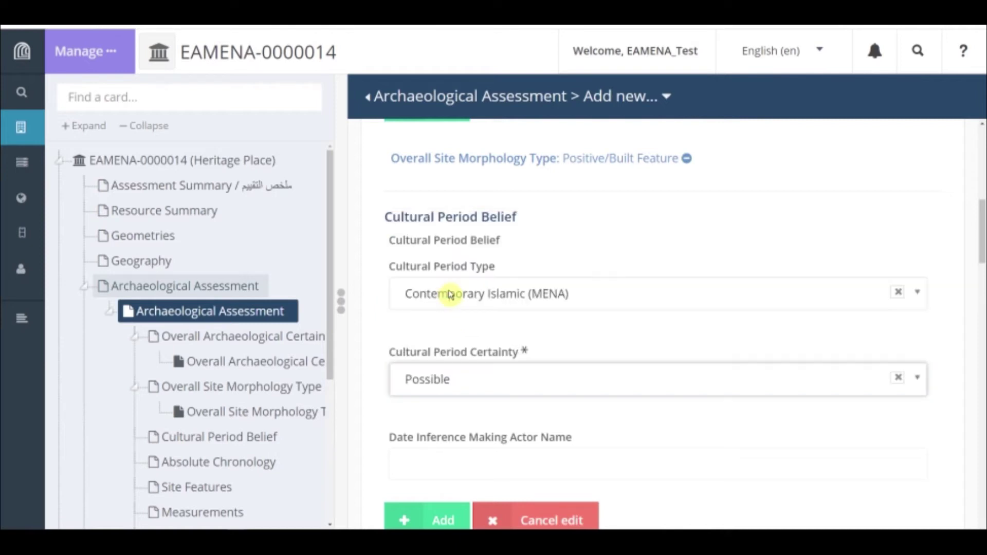
scroll(451, 242, down, 2)
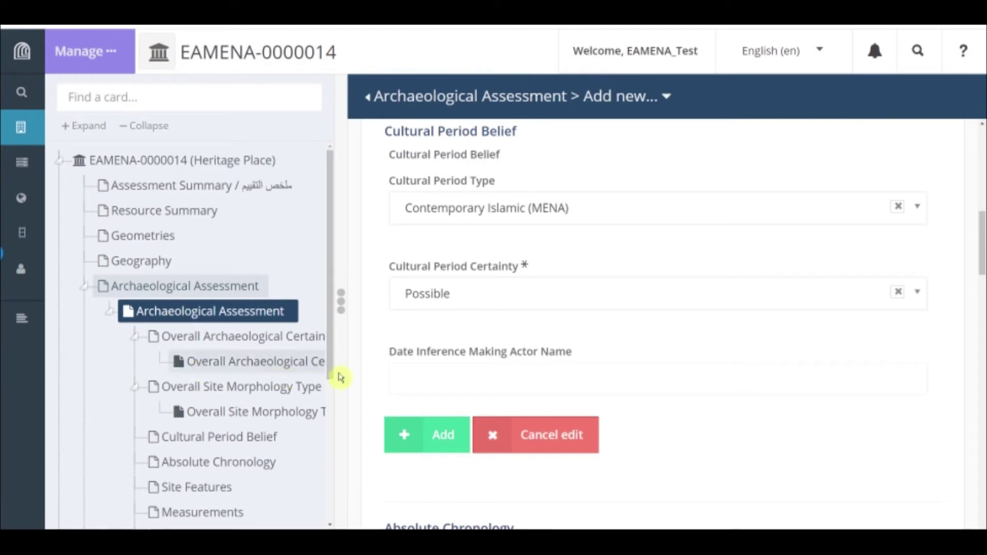
click(449, 392)
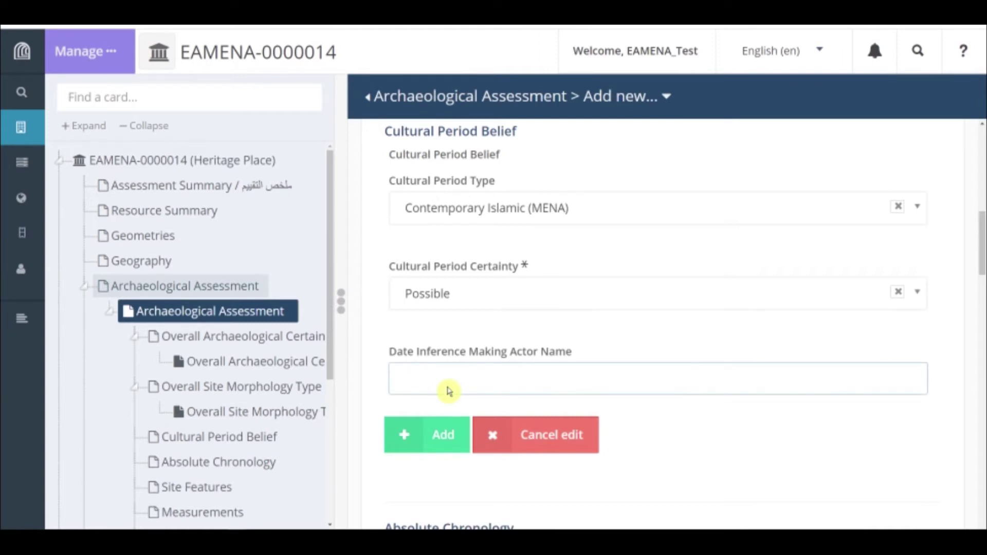
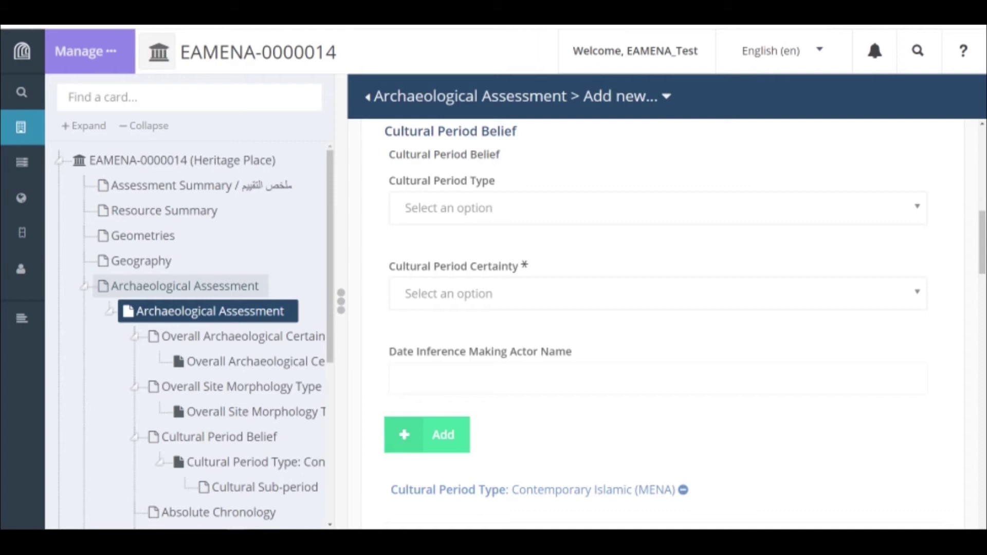
Open a new Cultural Sub-period card under the Contemporary Islamic (MENA) period and look at its subperiod type options
scroll(515, 325, down, 3)
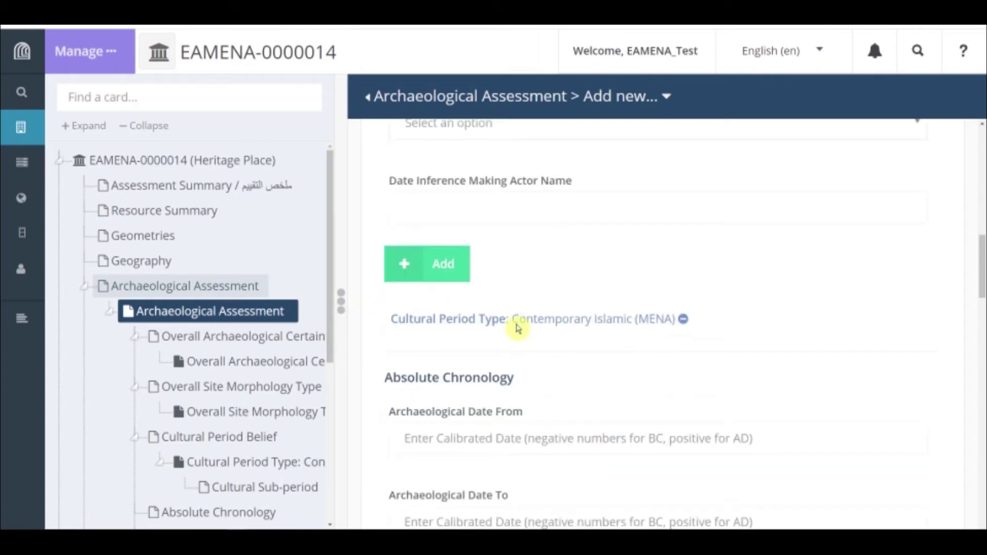
drag(342, 304, 540, 324)
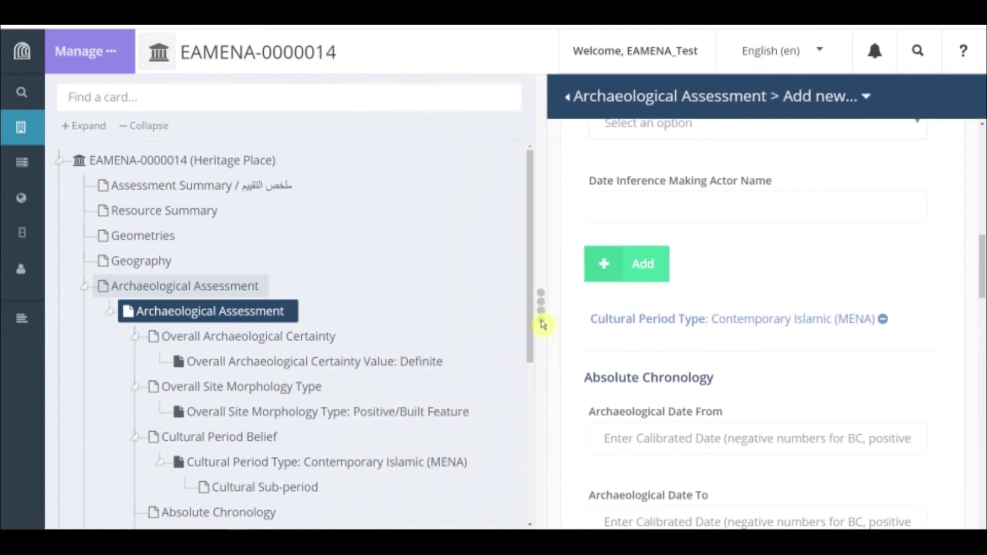
scroll(382, 332, down, 3)
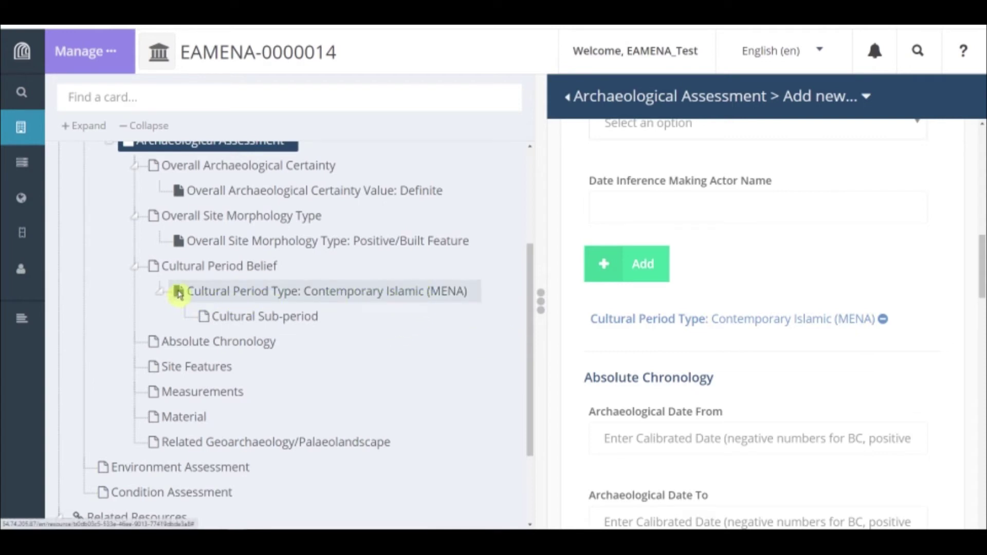
mouse_move(218, 316)
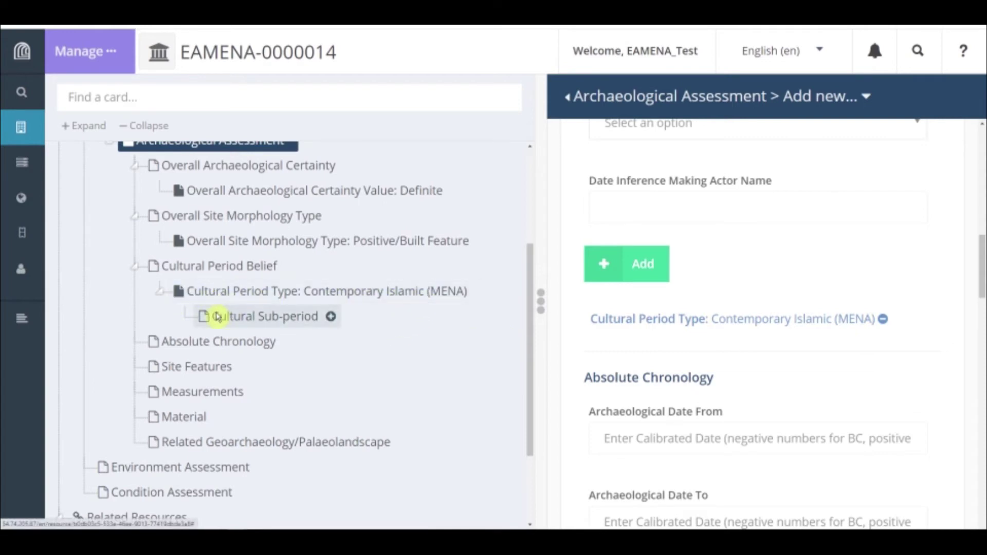
click(311, 319)
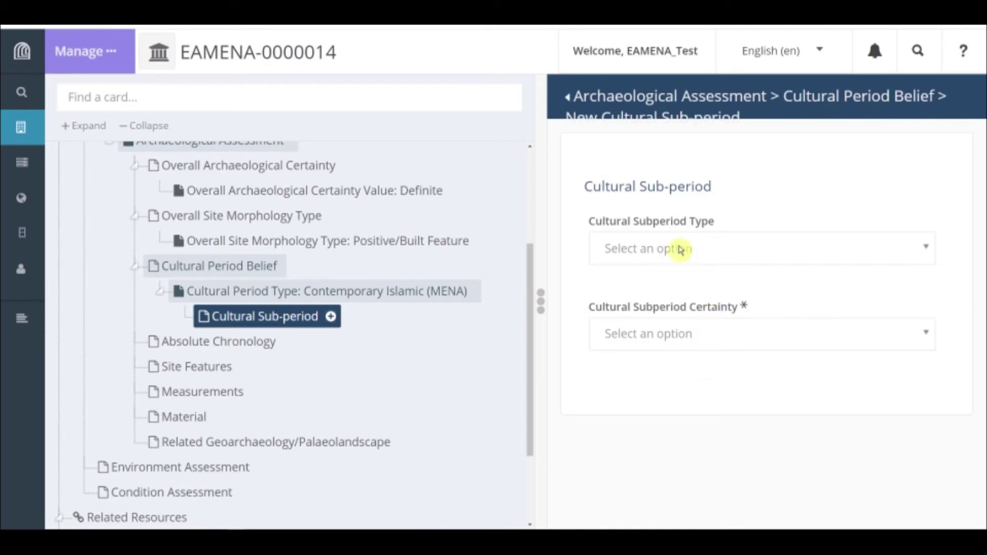
click(638, 250)
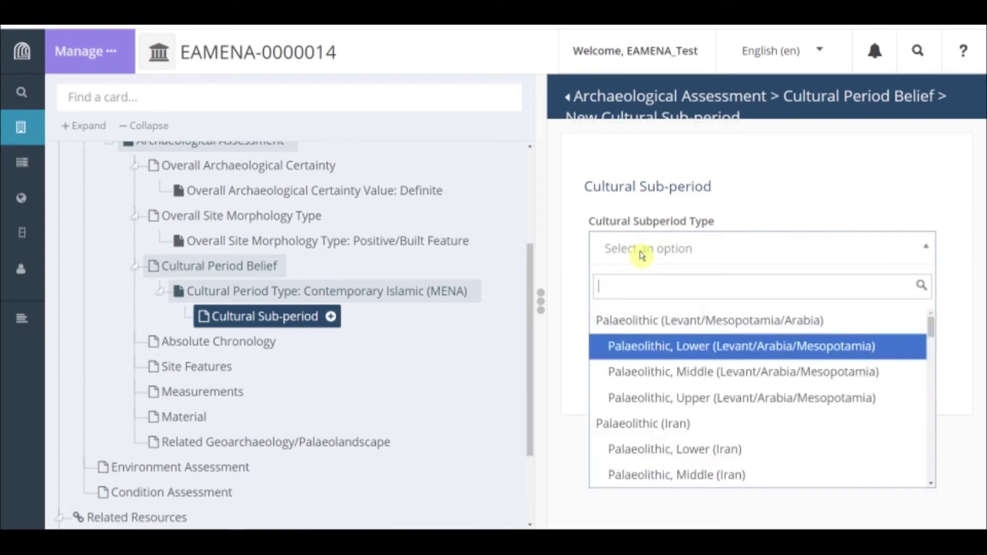
click(642, 256)
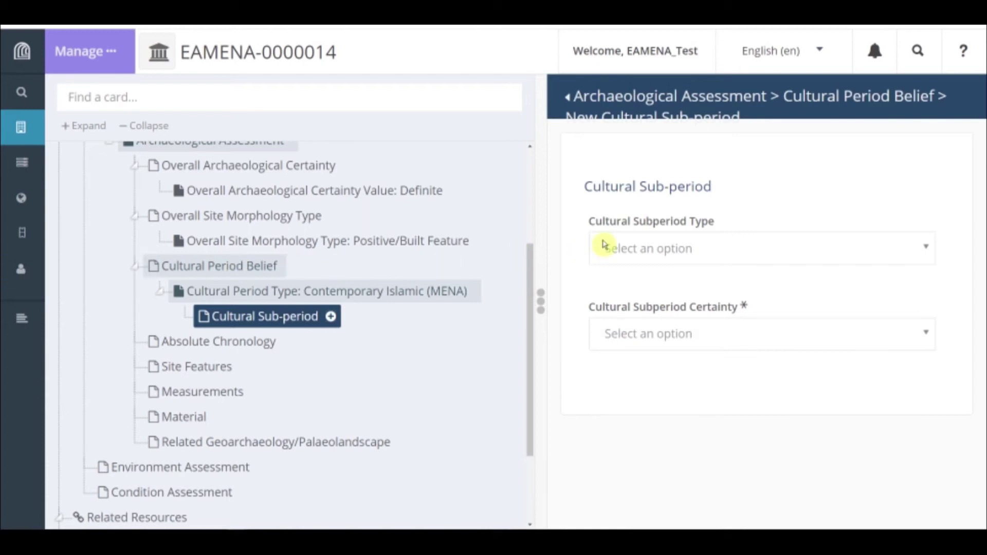
Add a Cultural Sub-period of type Contemporary Islamic, Early 20th century (MENA) with certainty Possible
click(691, 260)
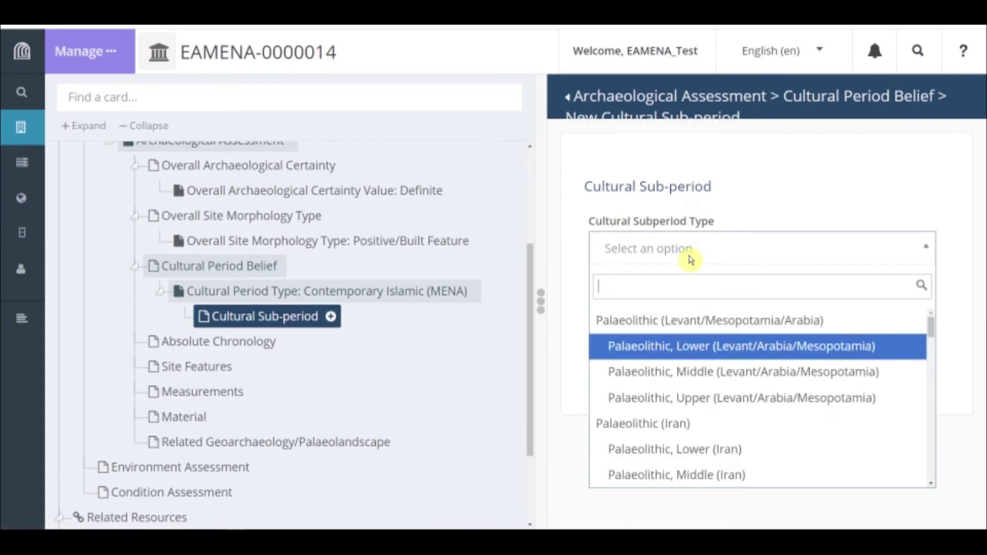
text(c)
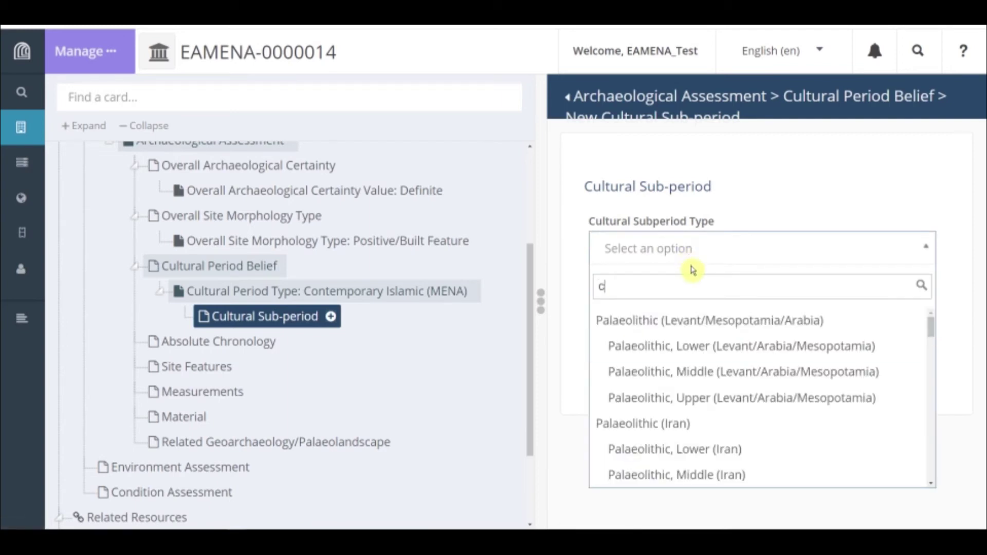
text(ontemp)
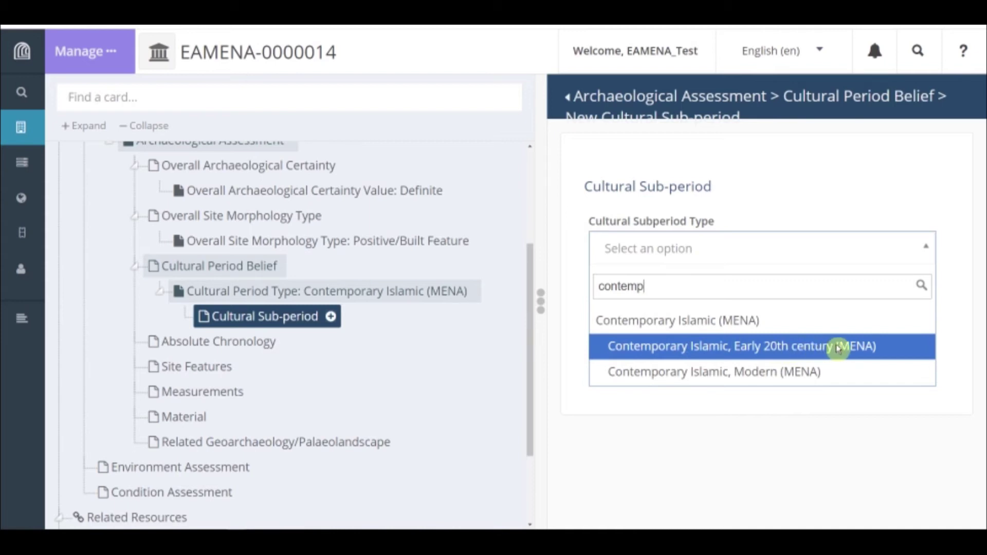
click(874, 348)
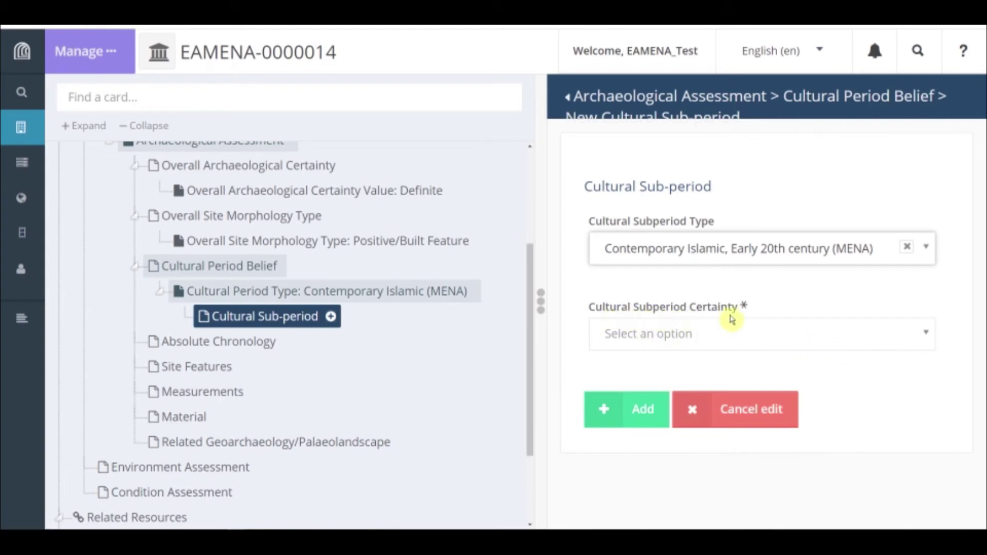
click(727, 336)
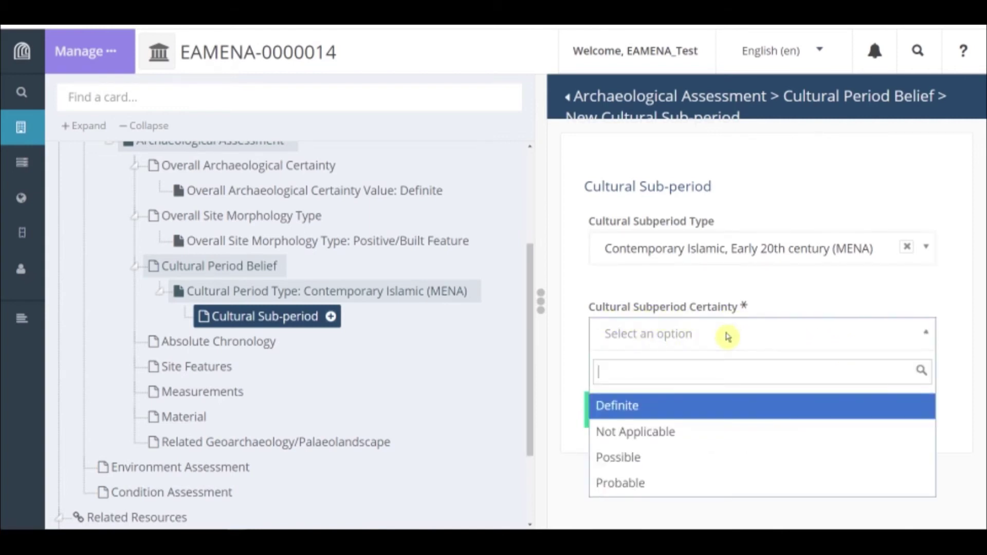
click(637, 459)
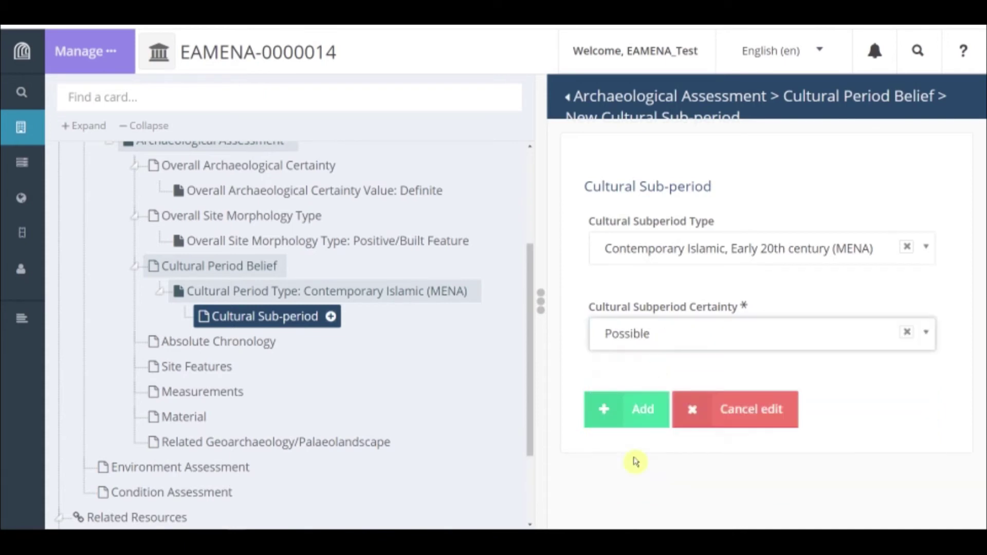
click(631, 414)
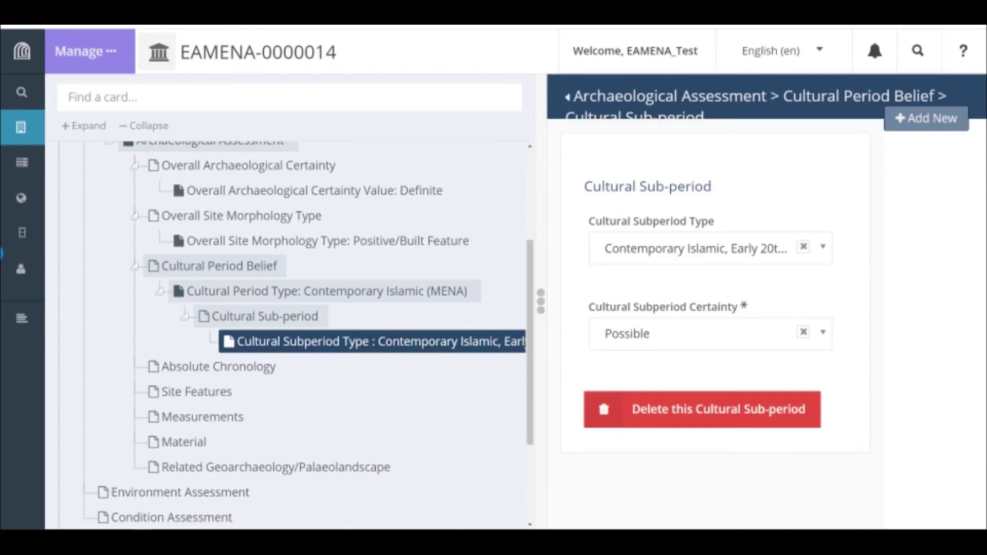
Add a second Cultural Sub-period of type Contemporary Islamic, Modern (MENA) with certainty Possible
click(325, 318)
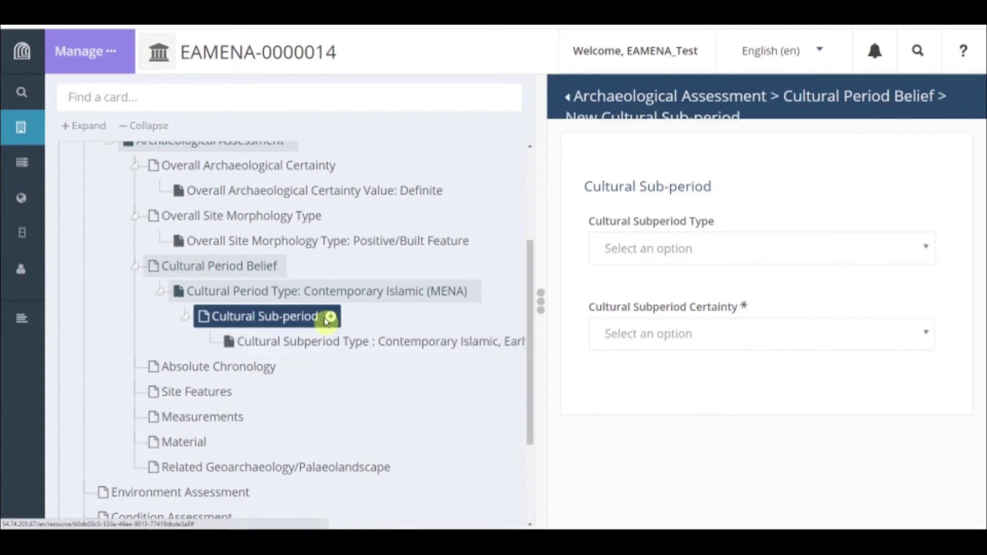
click(331, 319)
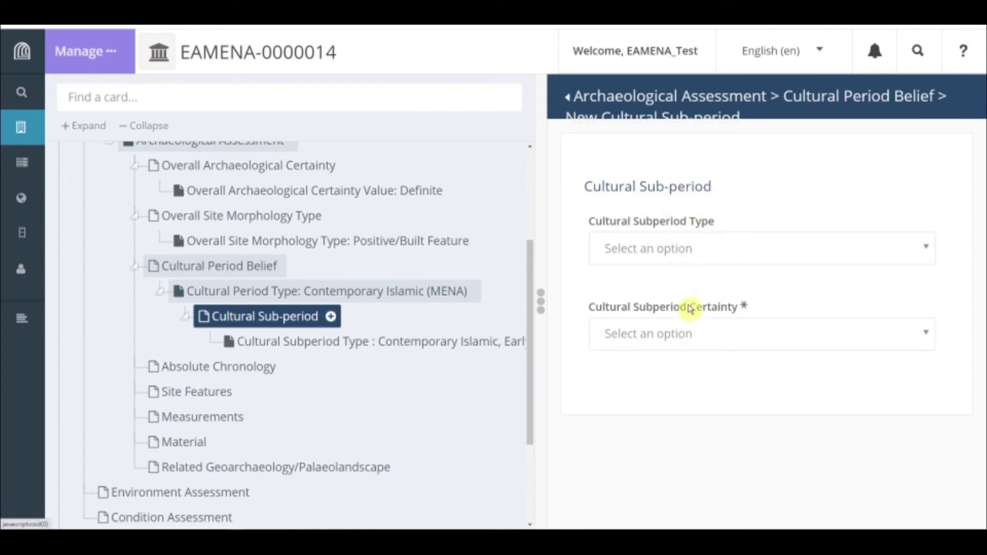
click(687, 253)
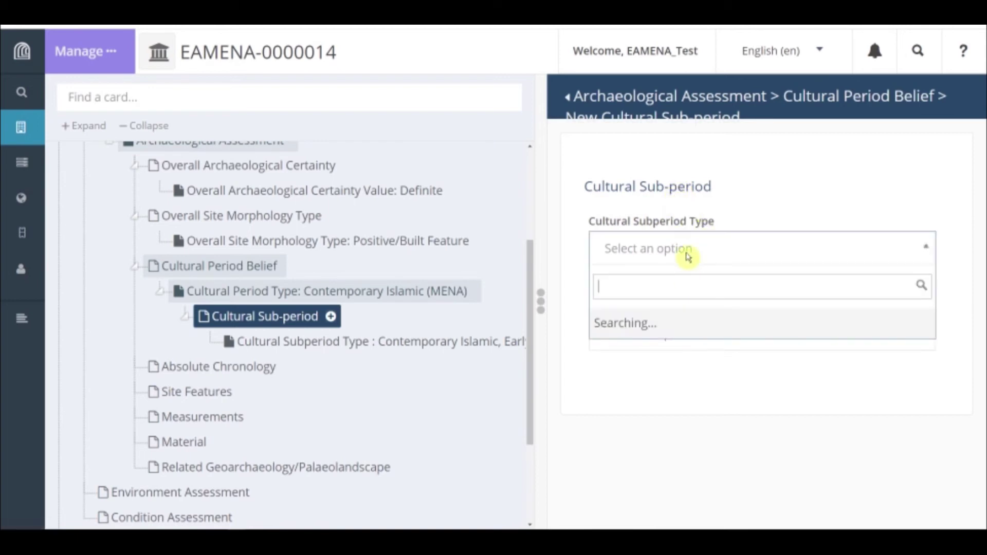
text(co)
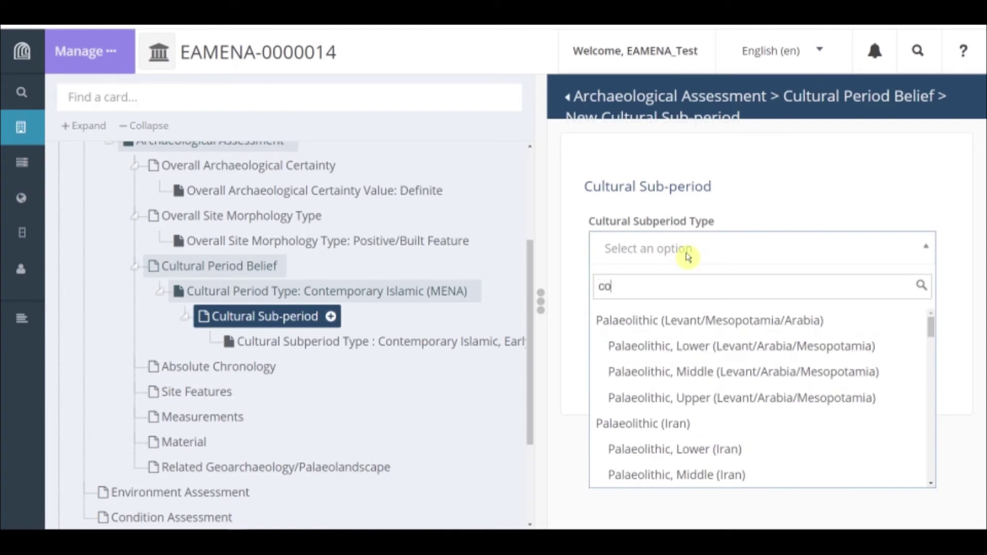
text(ntempor)
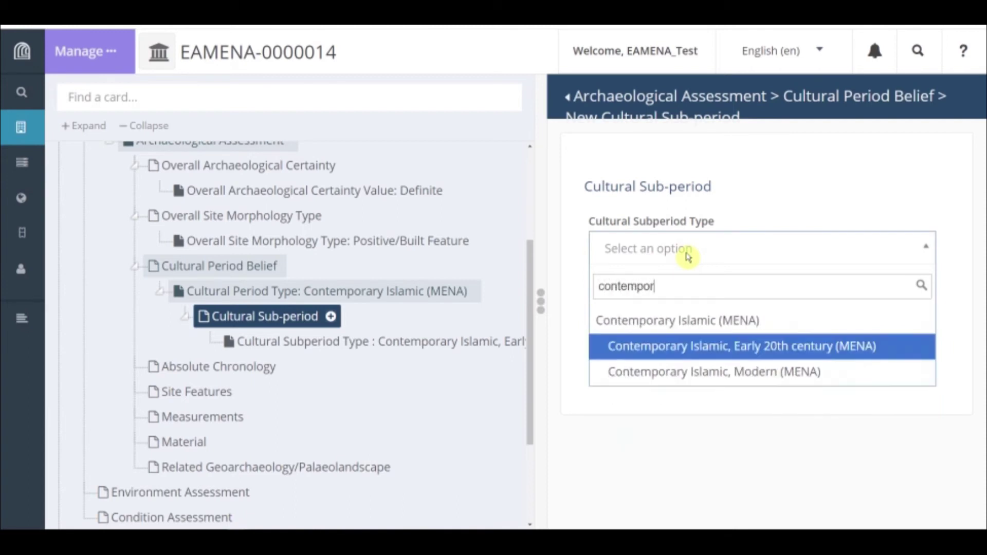
click(705, 373)
click(707, 337)
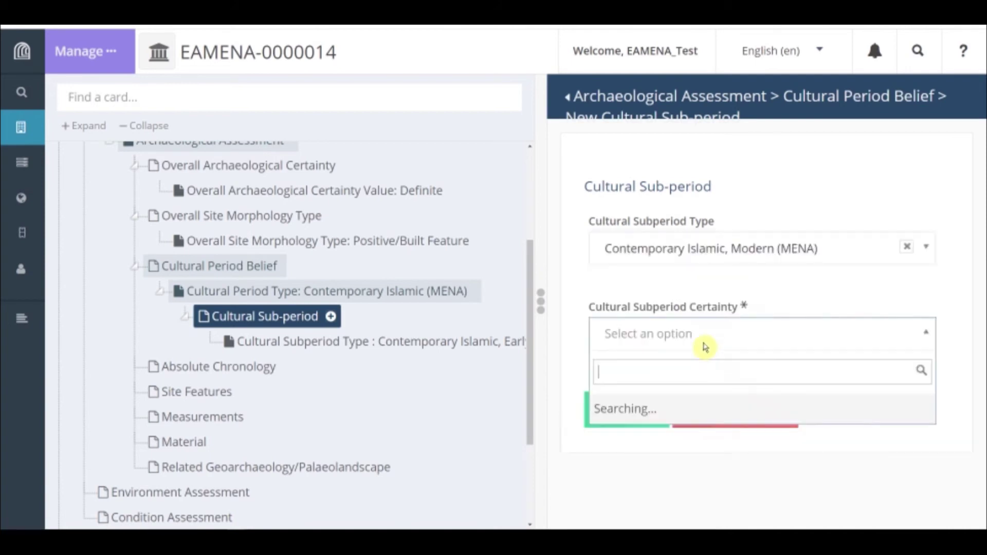
click(658, 456)
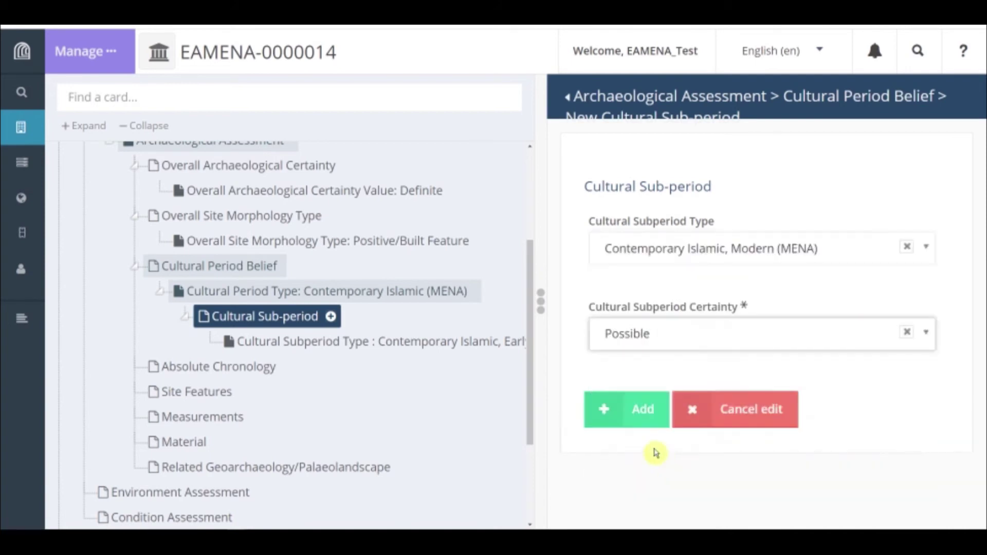
click(636, 411)
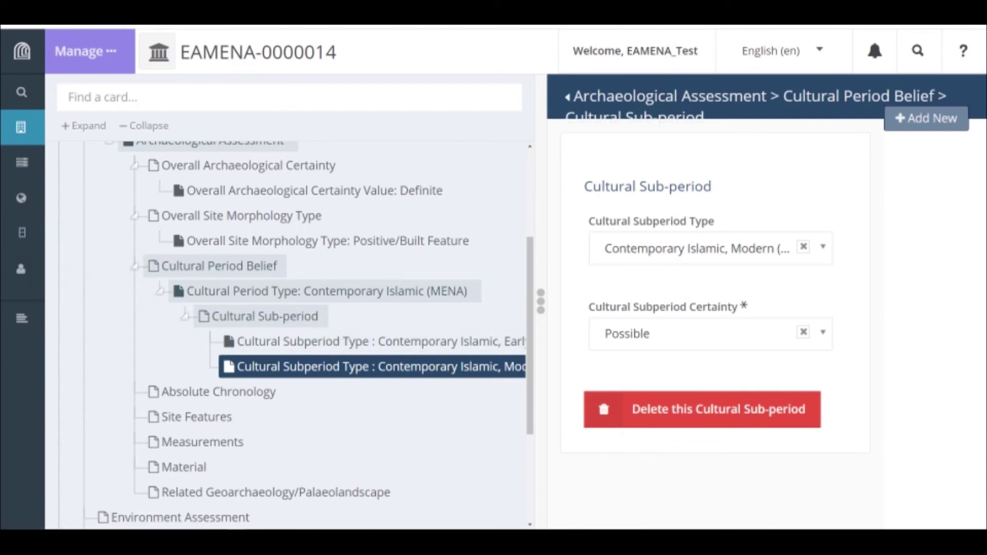
In the Absolute Chronology section of the full Archaeological Assessment form, enter Archaeological Date From 1745 and Archaeological Date To 1850
click(200, 393)
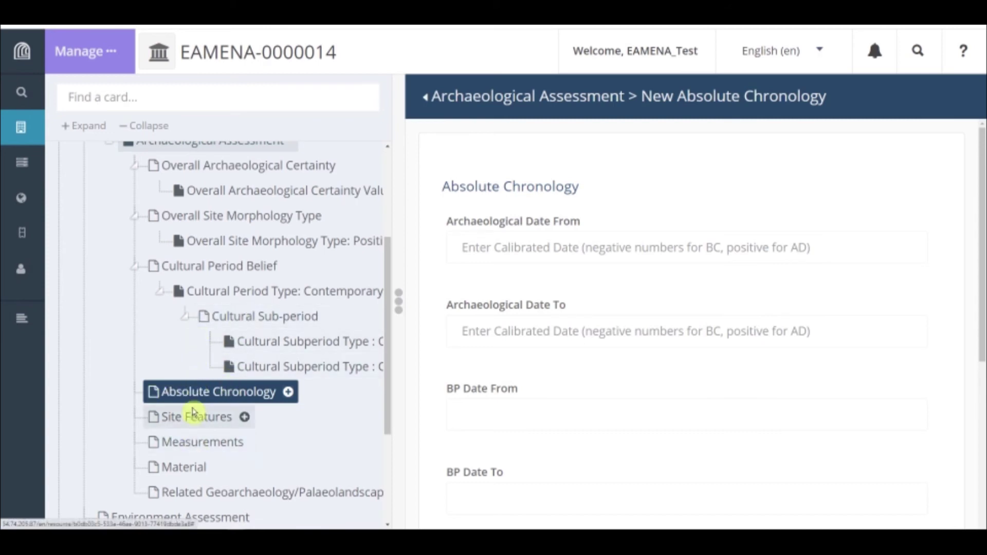
scroll(197, 404, up, 2)
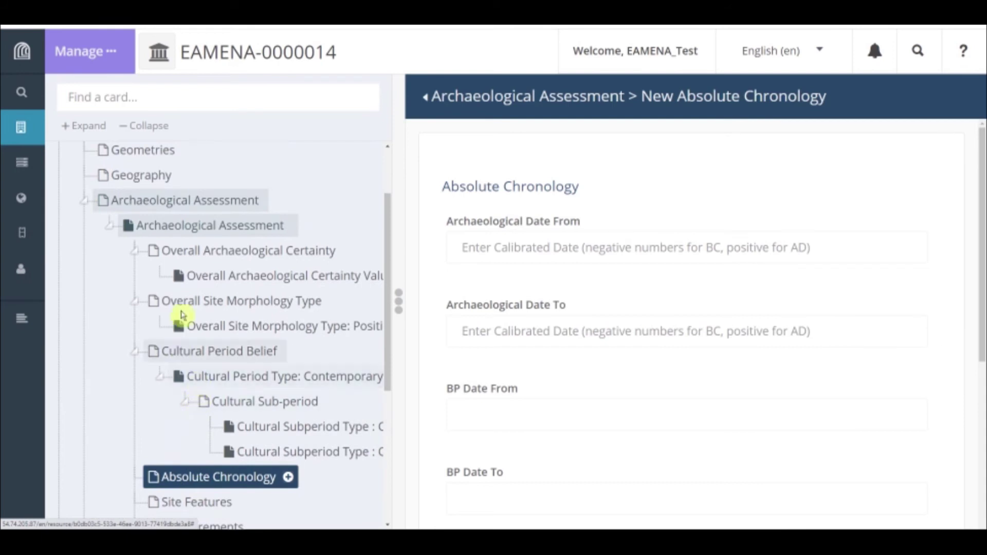
click(165, 203)
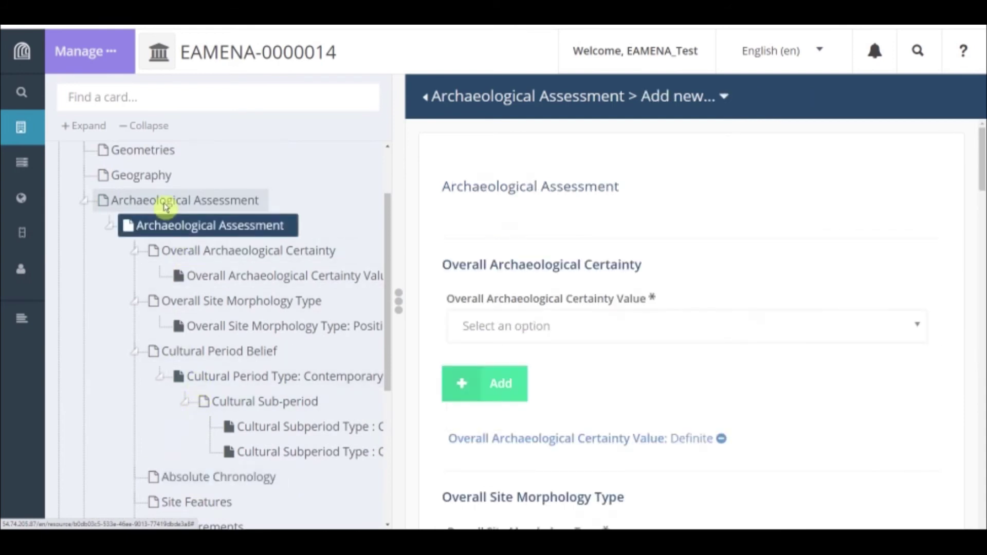
scroll(620, 250, down, 6)
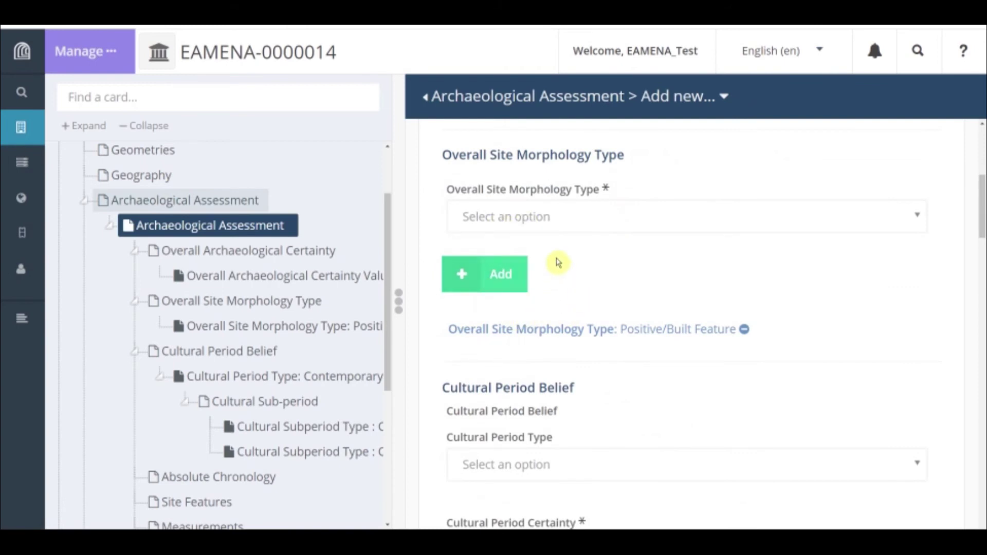
scroll(559, 282, down, 1)
scroll(559, 282, down, 10)
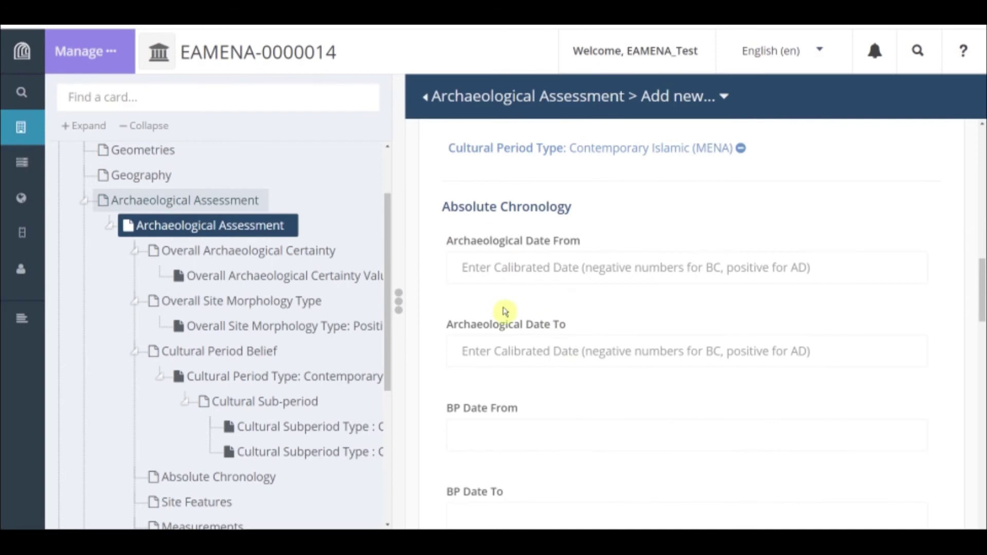
scroll(502, 313, down, 1)
scroll(504, 315, down, 2)
scroll(504, 315, up, 2)
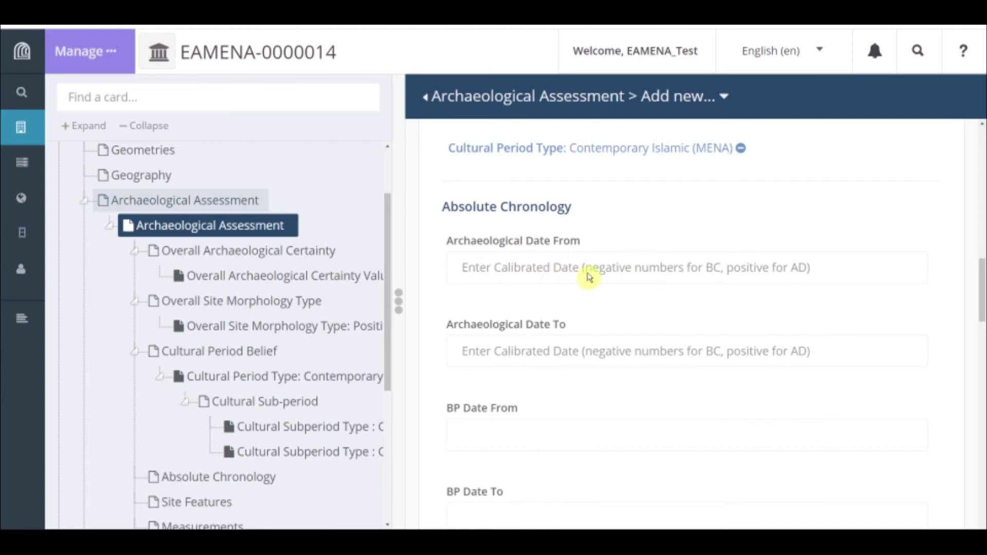
click(516, 280)
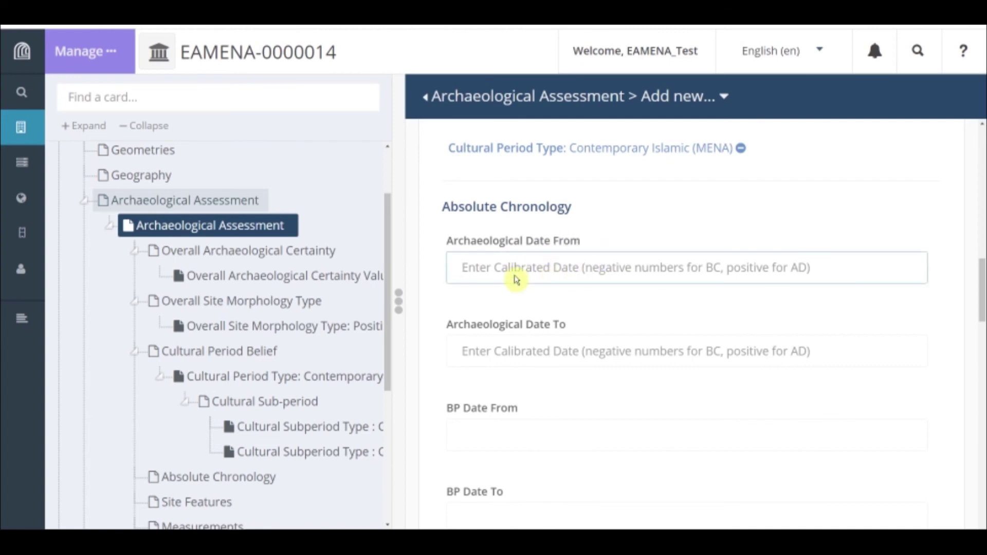
text(1745)
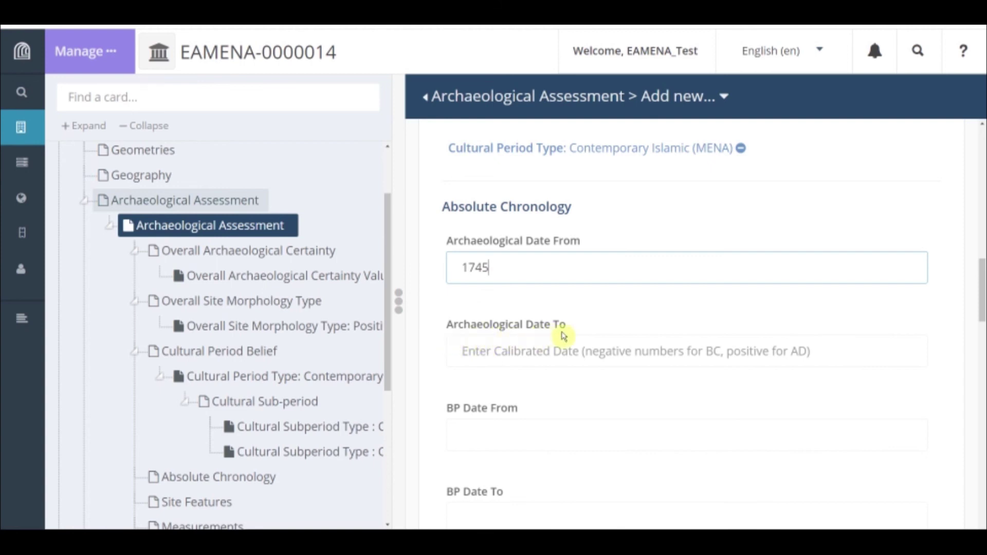
click(550, 355)
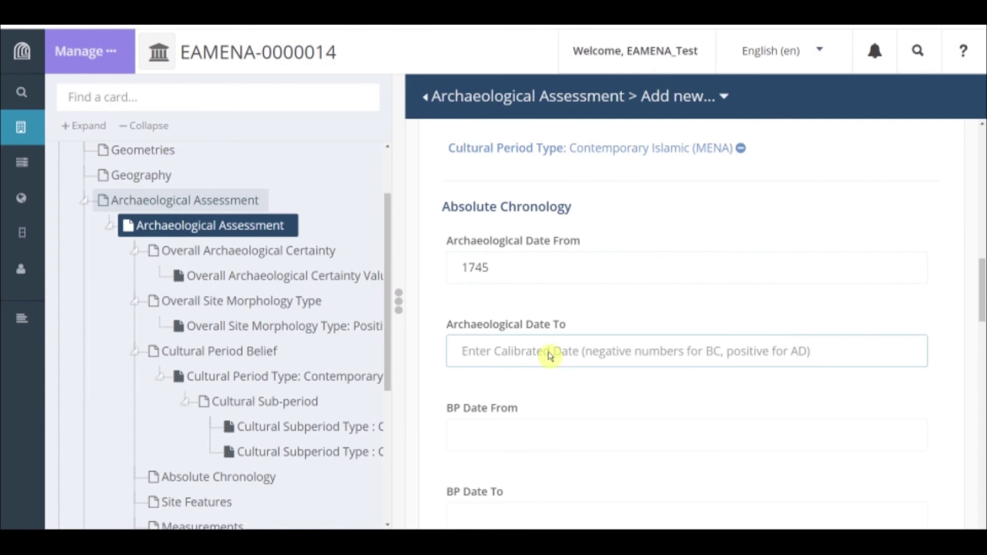
text(1850)
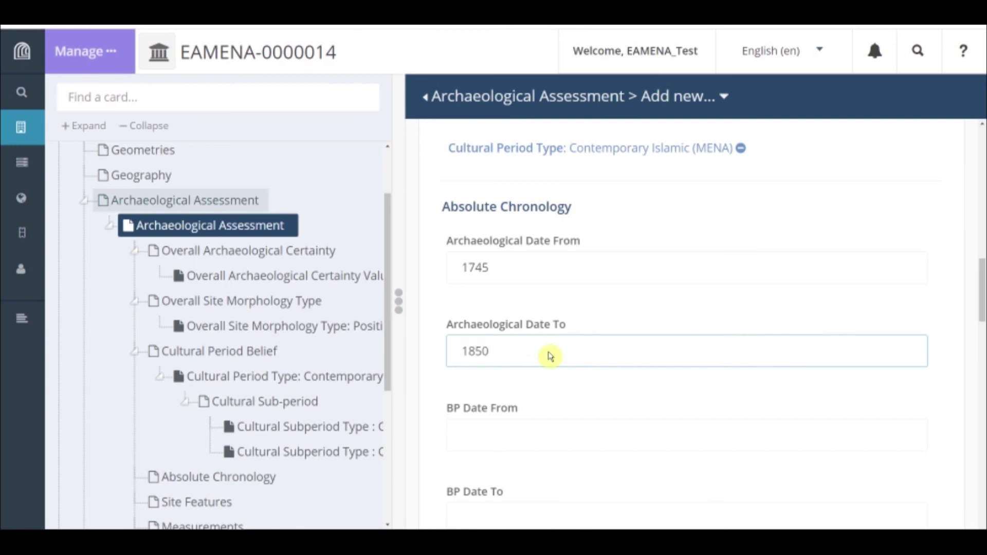
Review the BP, AH and SH date fields of the Absolute Chronology section alongside the archaeological dates
scroll(522, 330, down, 2)
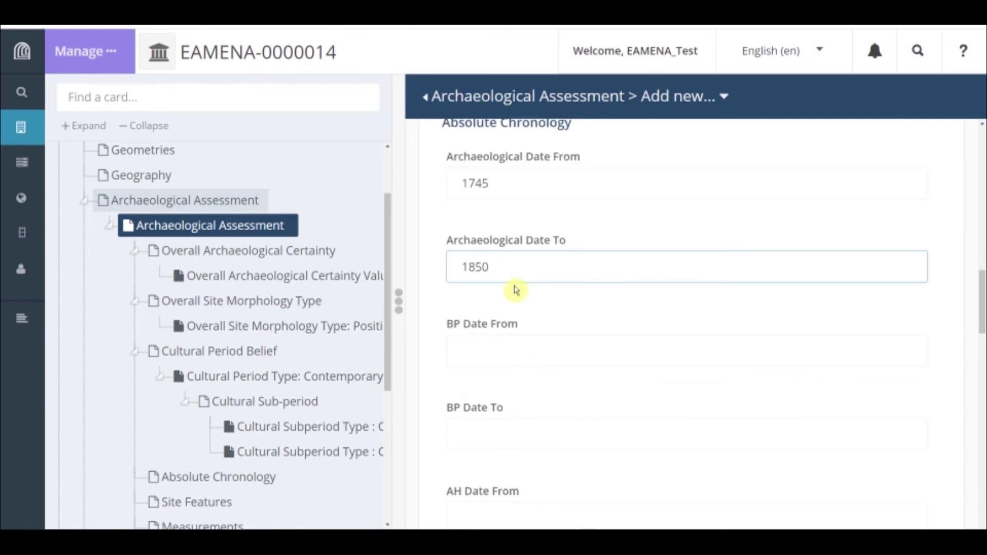
scroll(516, 290, up, 2)
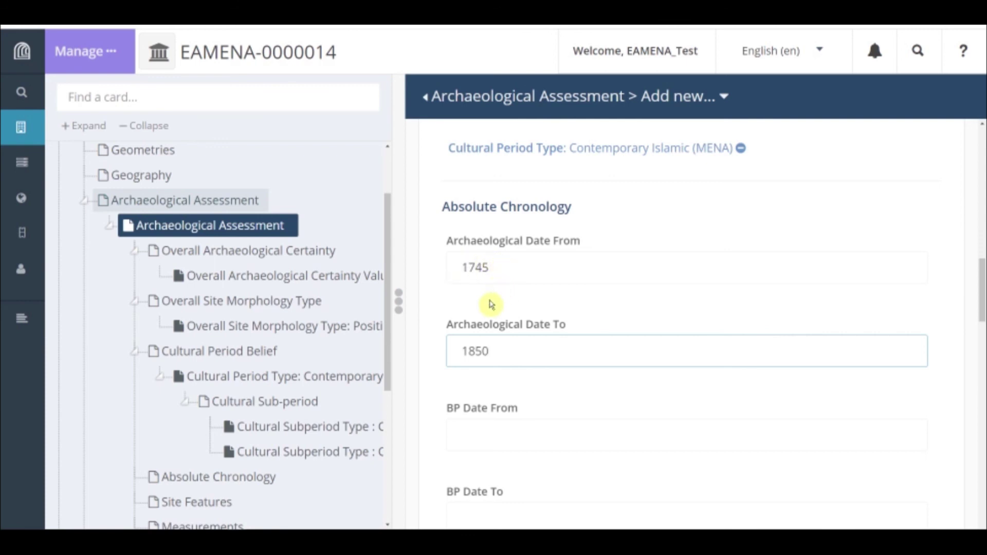
scroll(490, 304, down, 3)
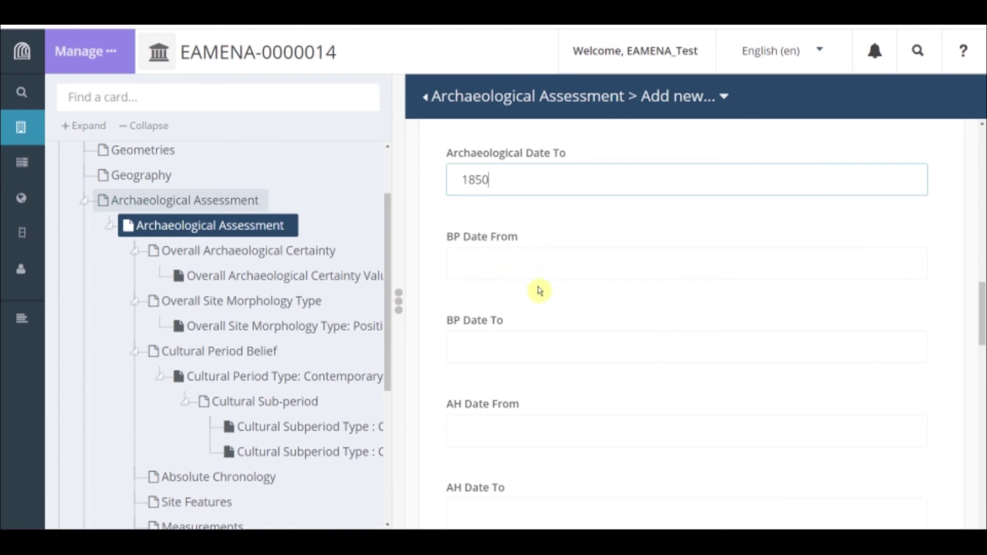
scroll(539, 291, down, 3)
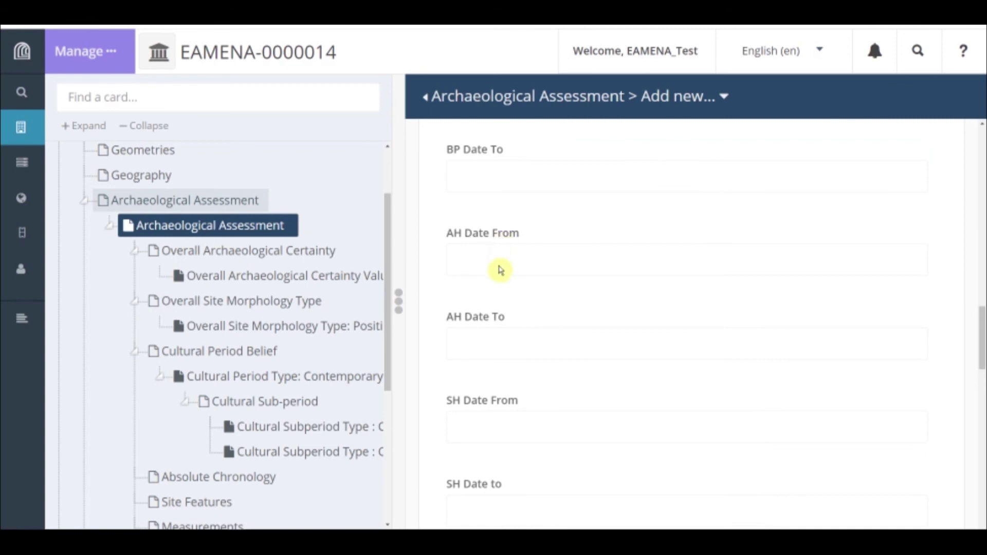
scroll(504, 280, down, 2)
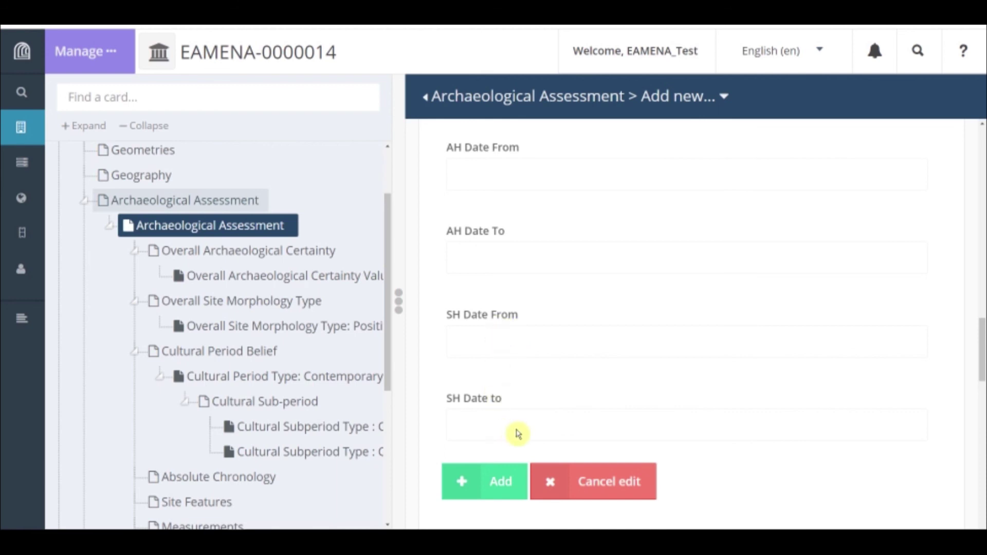
scroll(540, 370, up, 3)
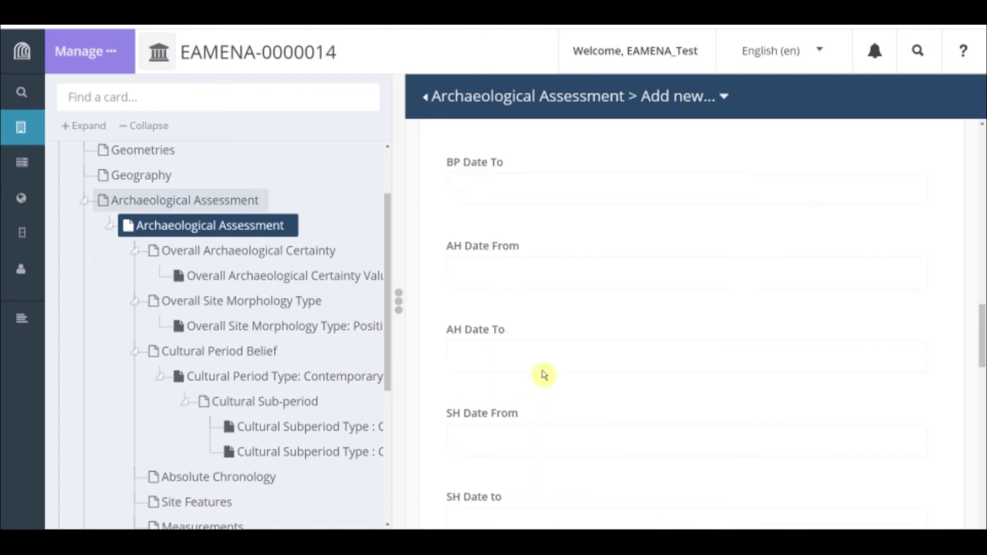
scroll(544, 375, up, 4)
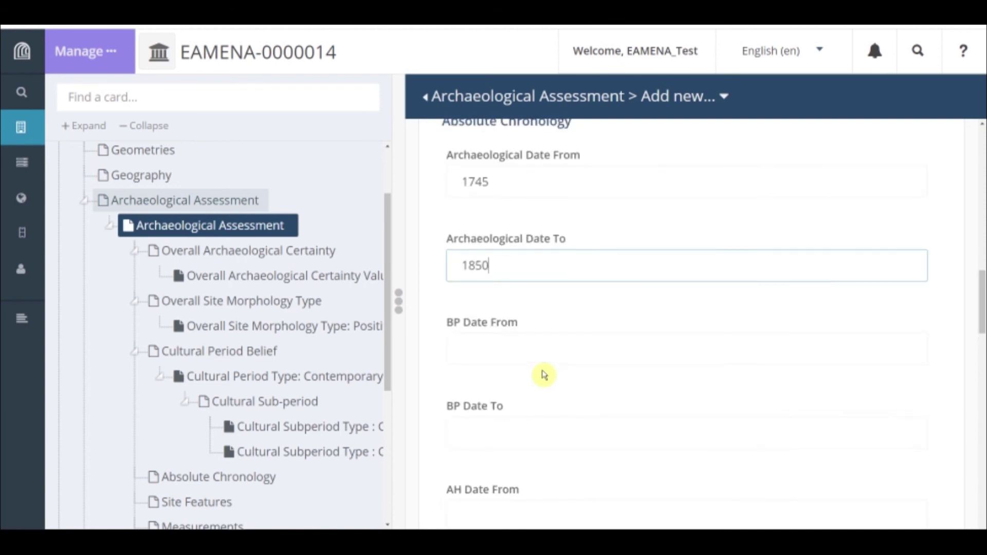
scroll(543, 375, down, 2)
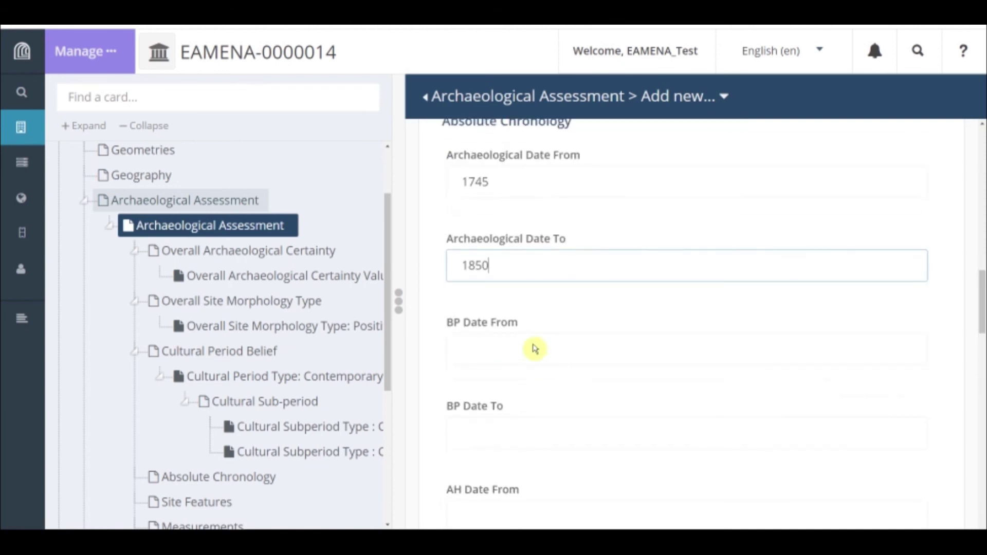
scroll(522, 359, down, 2)
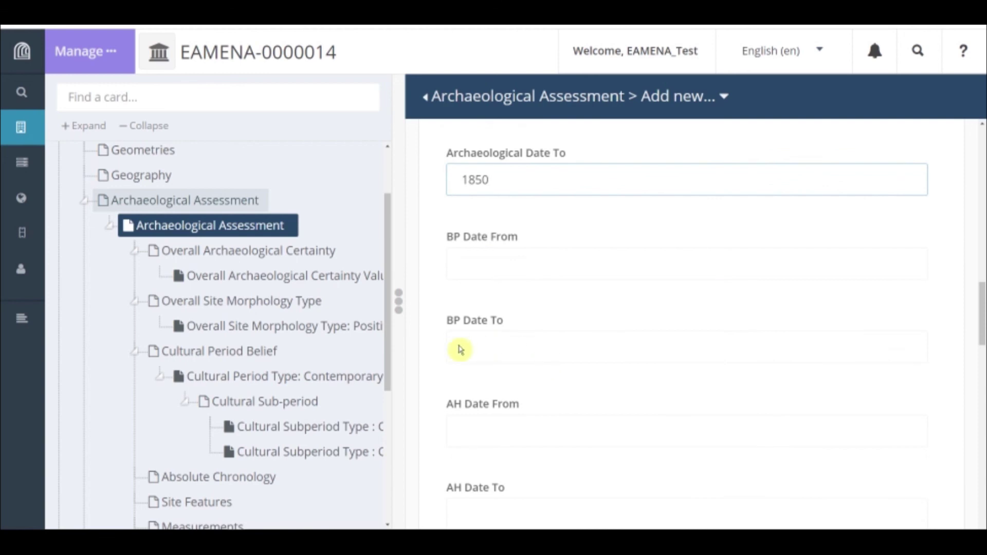
scroll(515, 359, down, 2)
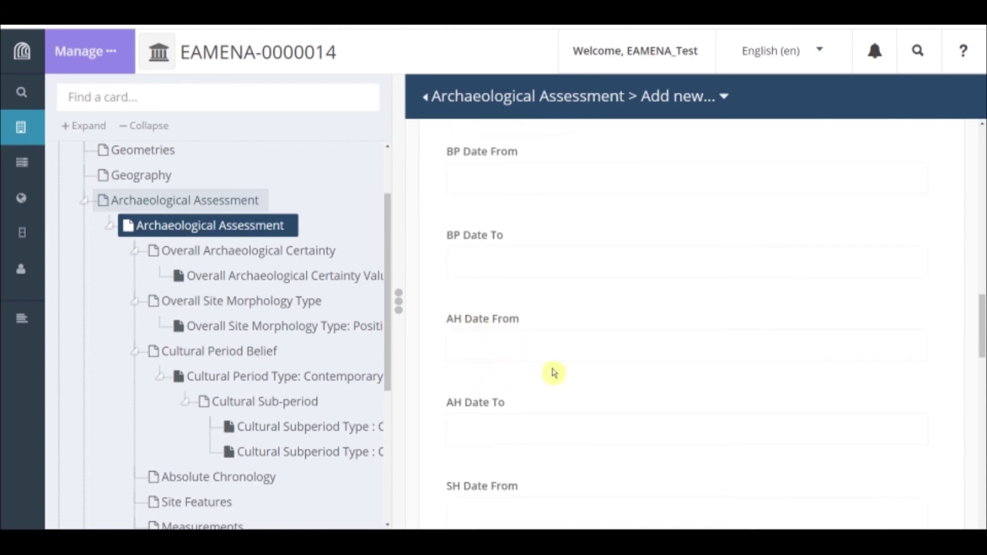
scroll(553, 375, down, 2)
scroll(552, 378, down, 2)
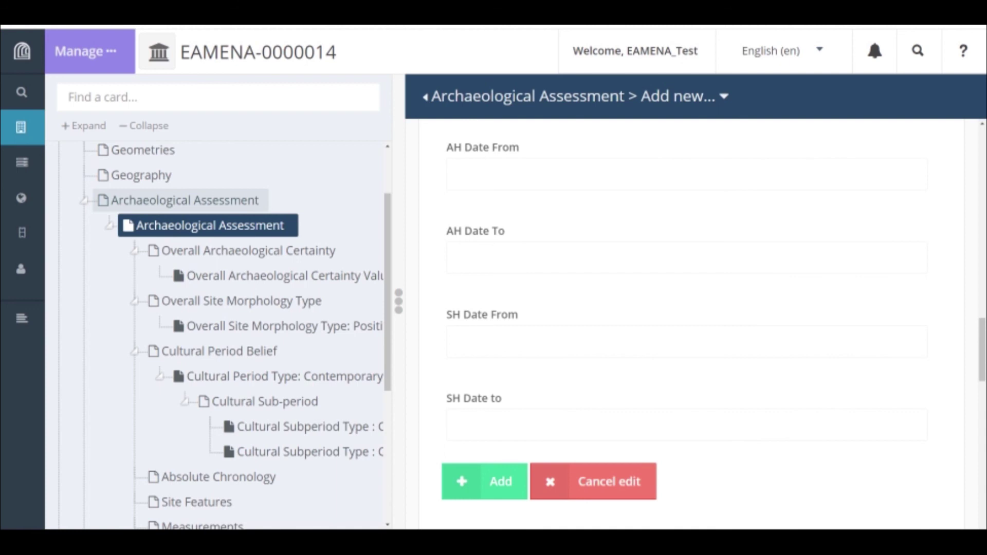
Add the completed Absolute Chronology entry to the Archaeological Assessment
scroll(545, 370, up, 6)
scroll(551, 359, down, 5)
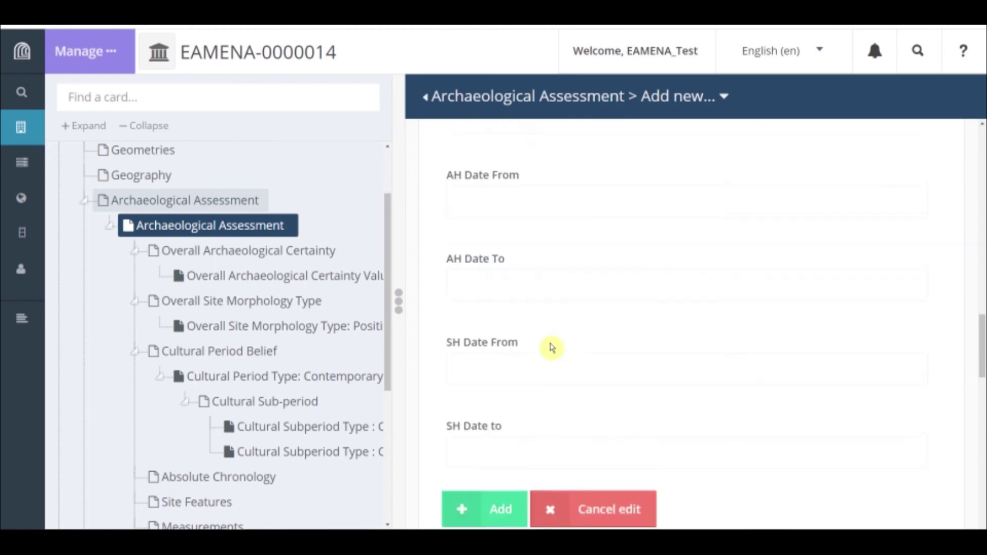
click(505, 483)
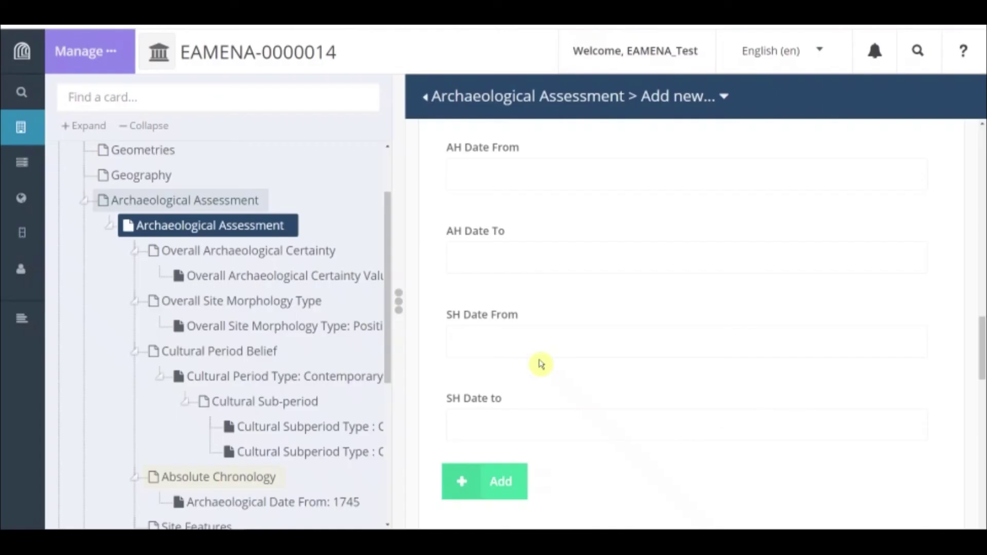
scroll(536, 331, down, 4)
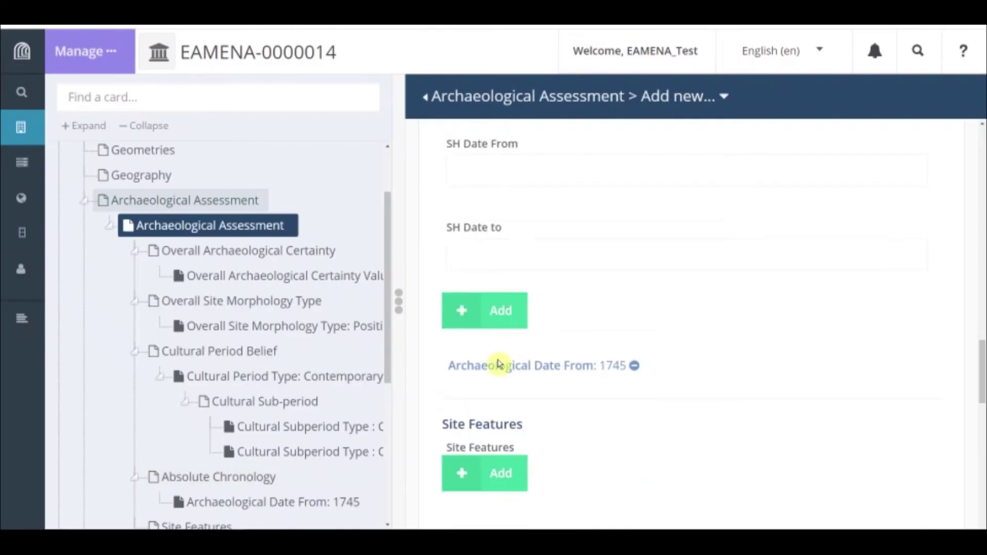